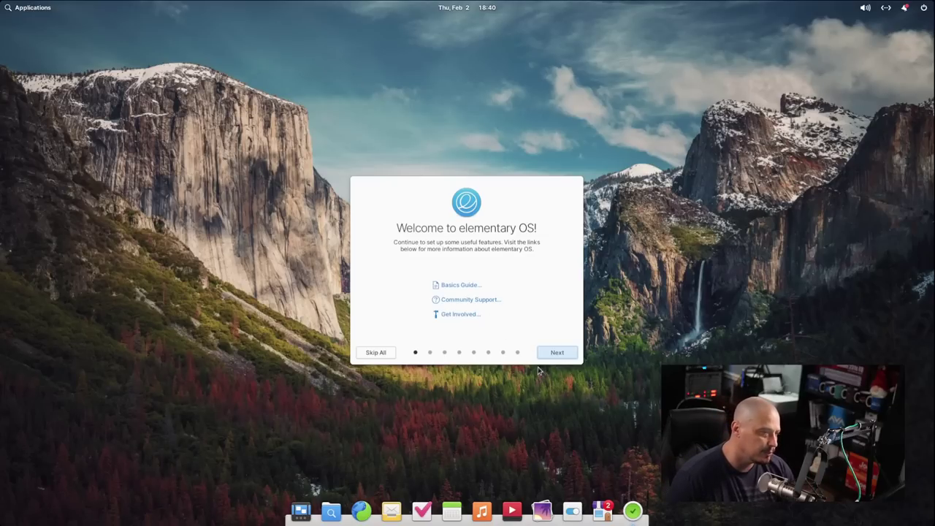
Begin the welcome setup and choose the Dark visual style with the purple accent color.
click(572, 357)
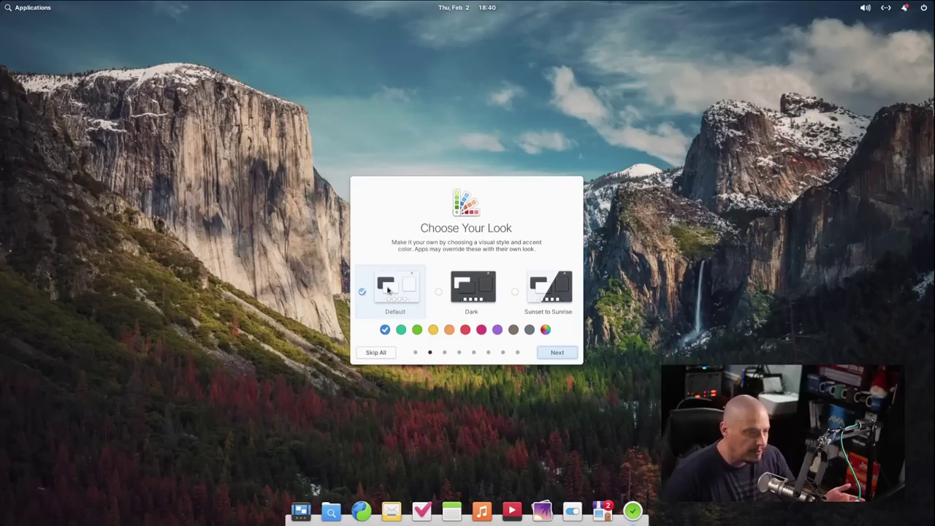
click(458, 290)
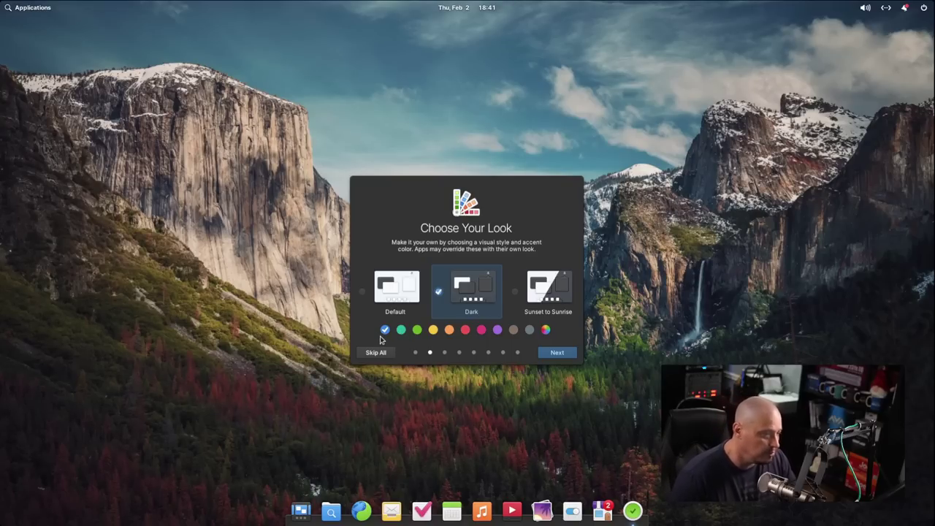
click(417, 330)
click(465, 331)
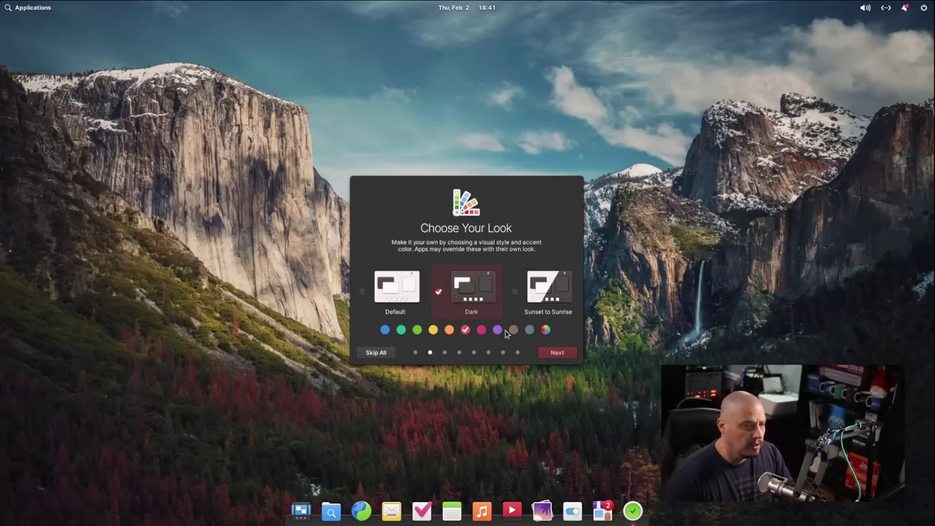
click(498, 330)
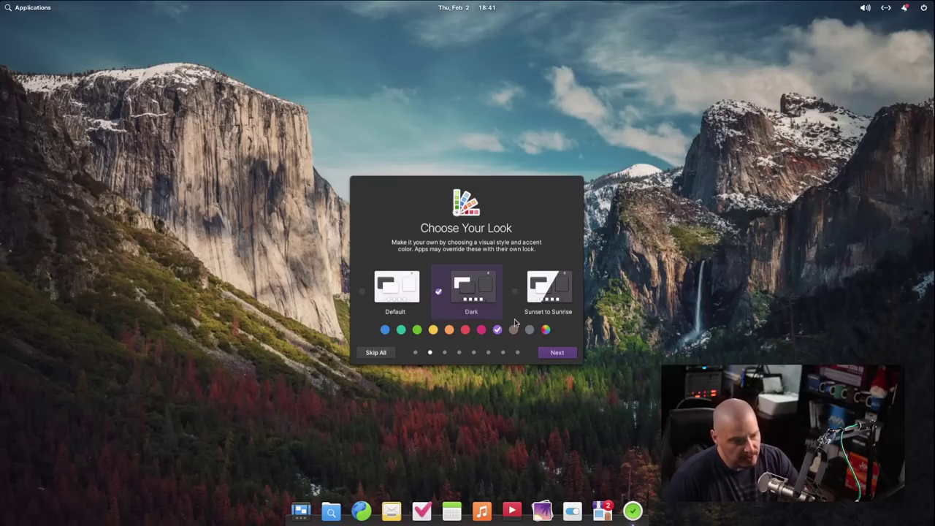
click(557, 353)
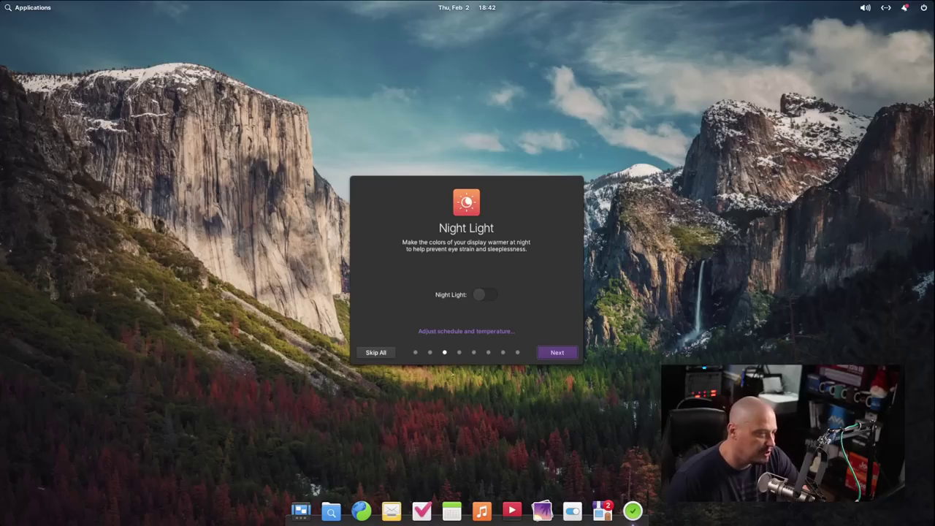
Switch Night Light on and back off, and continue to the Housekeeping page.
click(480, 295)
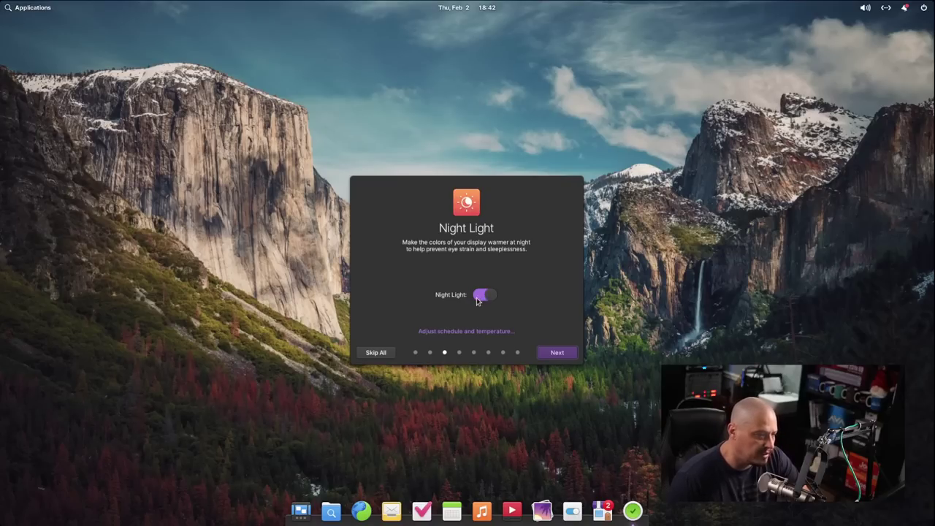
click(478, 296)
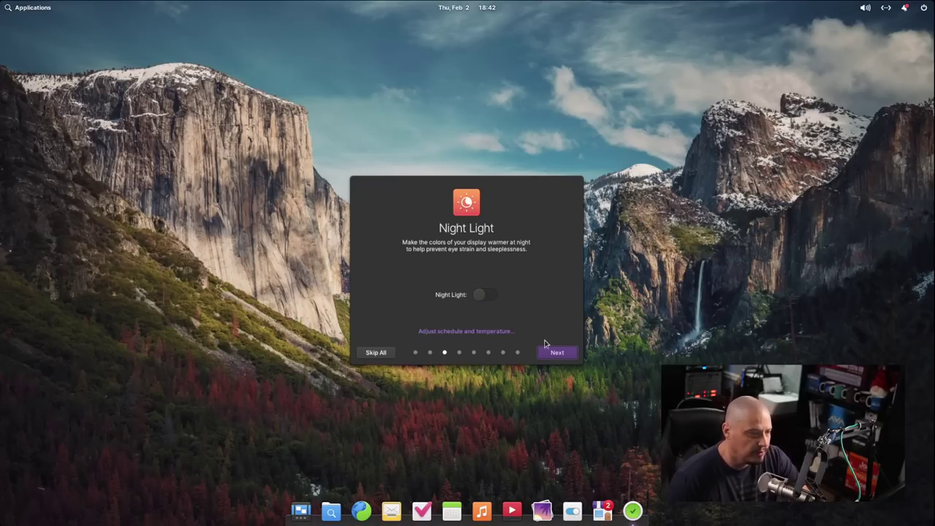
click(574, 355)
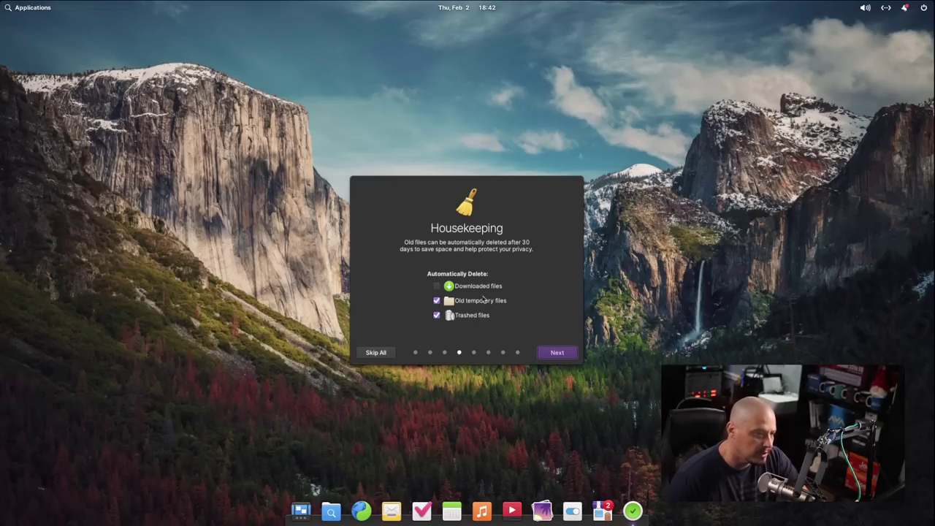
Accept the default Housekeeping options and pass the Online Accounts and Get Some Apps pages without setting anything up.
click(560, 354)
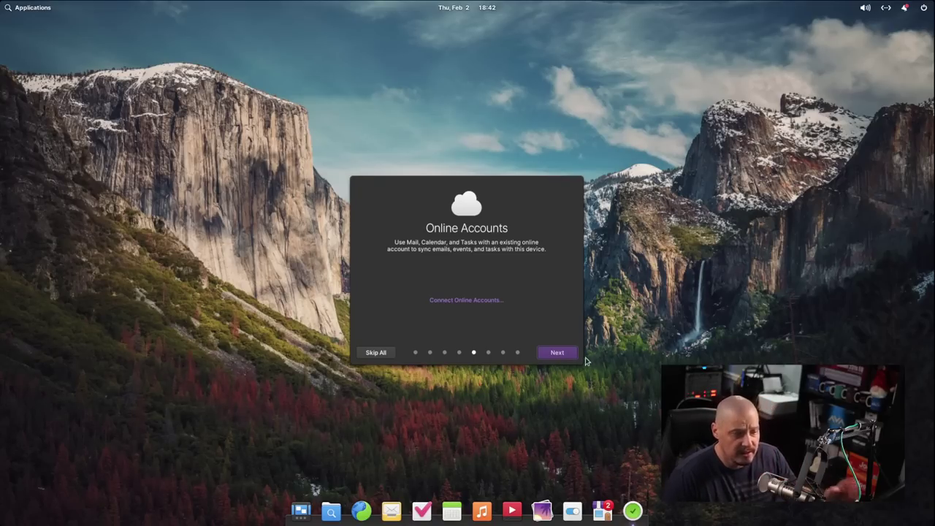
click(563, 354)
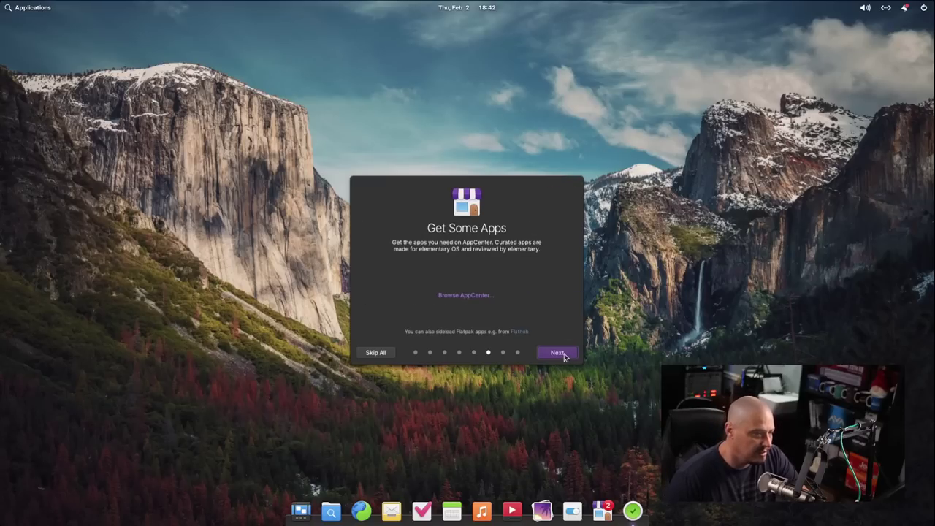
click(557, 355)
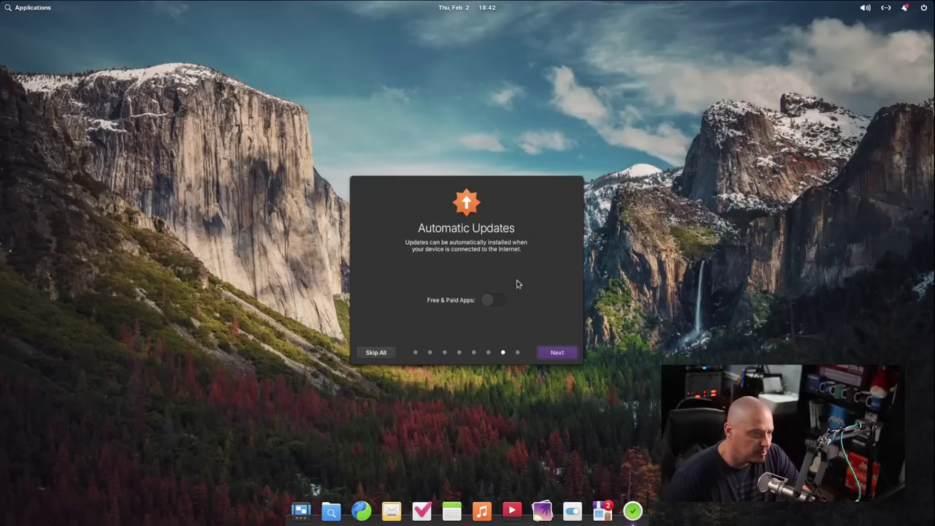
Turn on automatic updates for free and paid apps and finish the welcome setup.
click(497, 301)
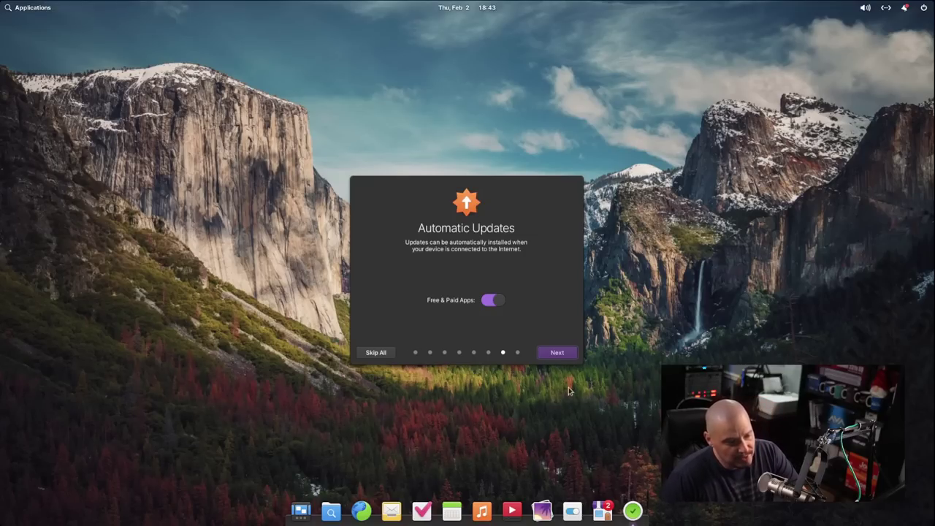
click(573, 354)
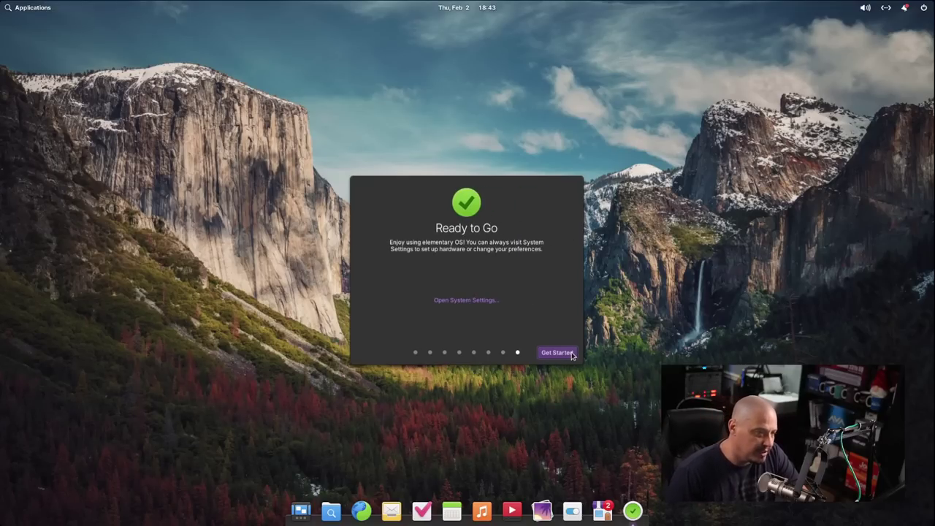
click(572, 356)
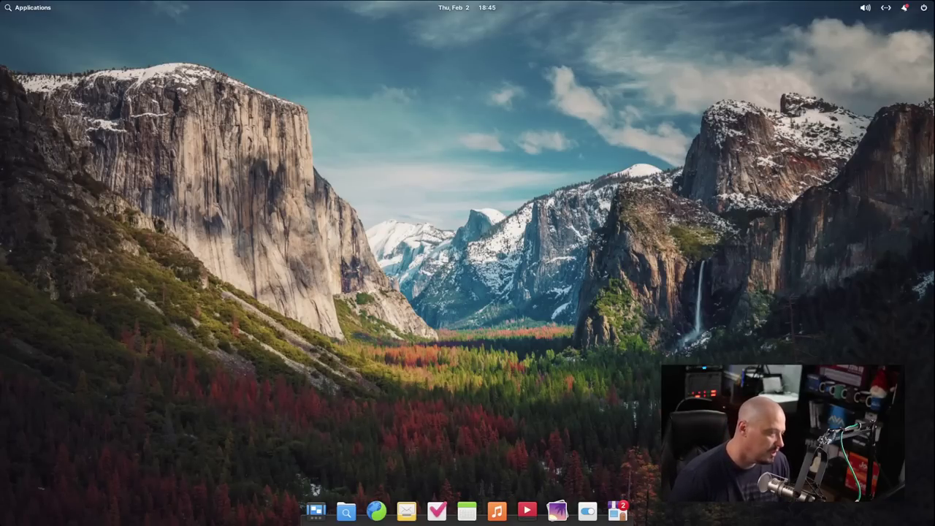
View the Icon Browser app's page and screenshots in an enlarged AppCenter window, and return to the store's home page.
click(618, 509)
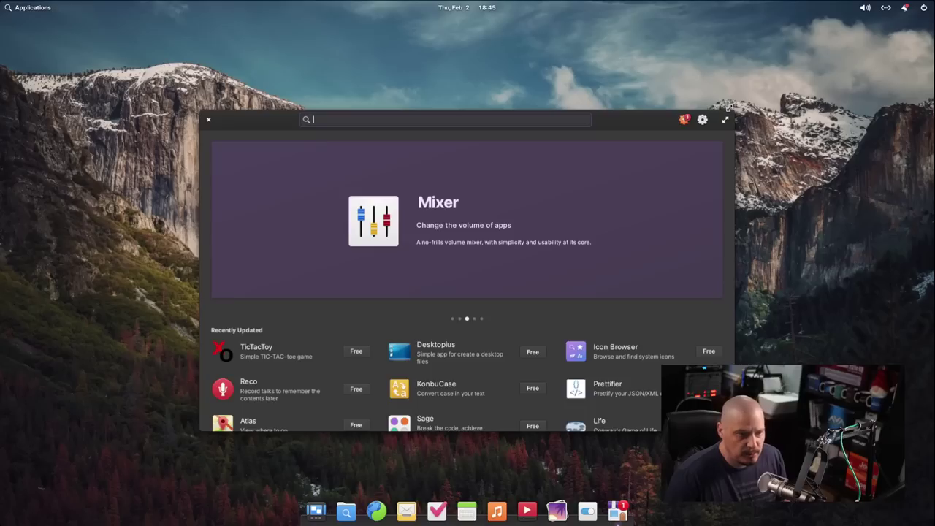
drag(673, 106, 777, 71)
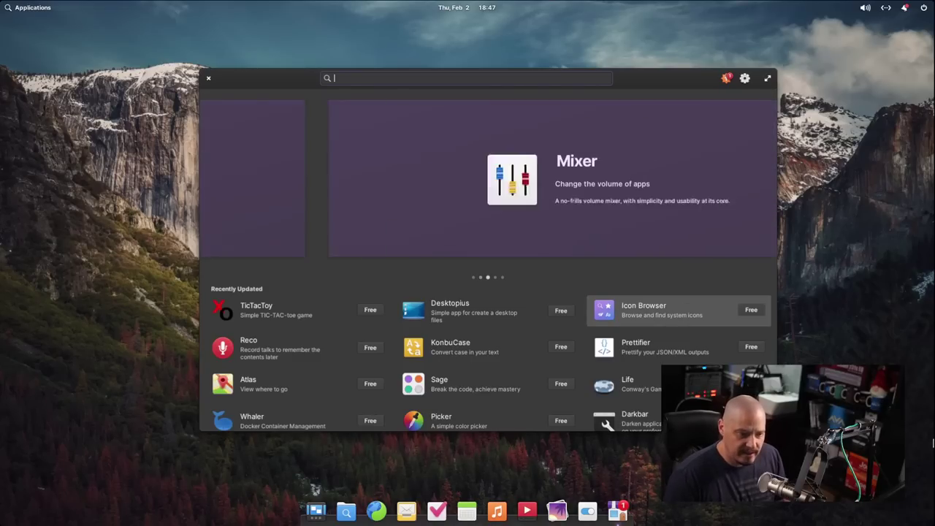
click(649, 315)
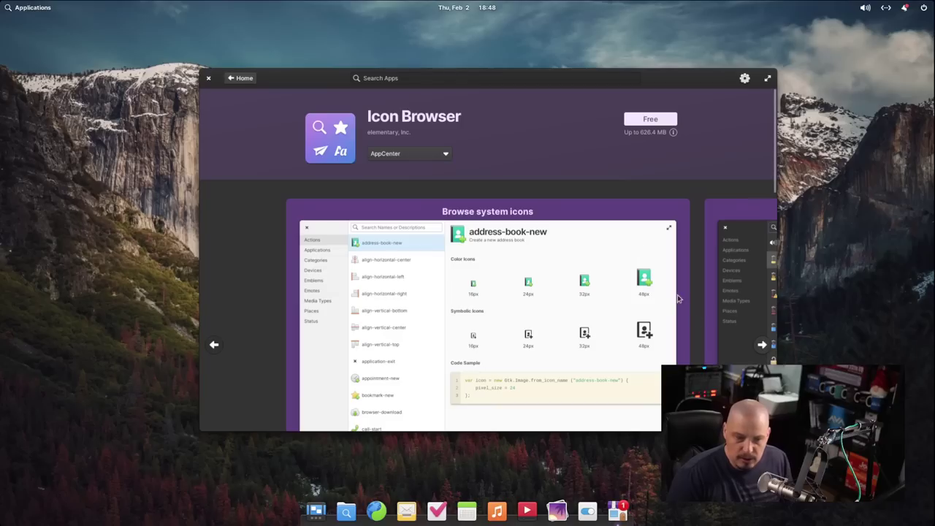
click(761, 344)
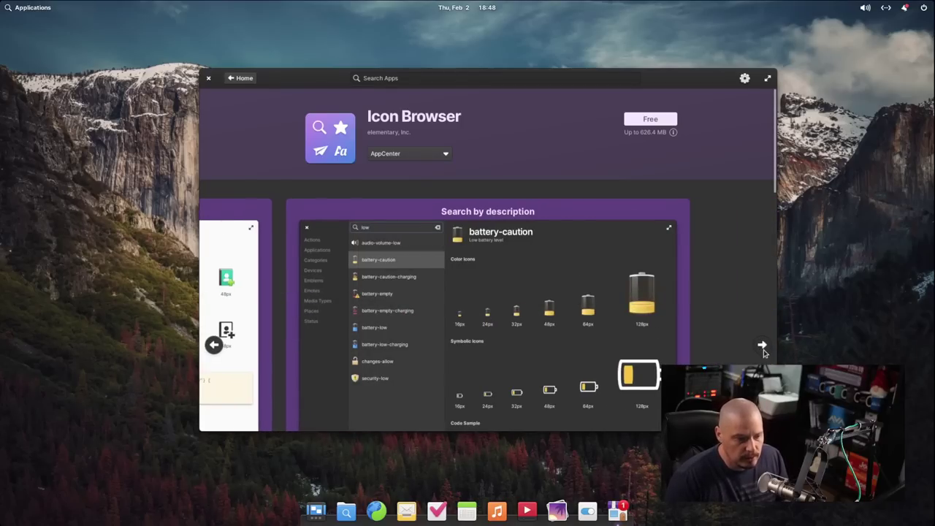
click(213, 345)
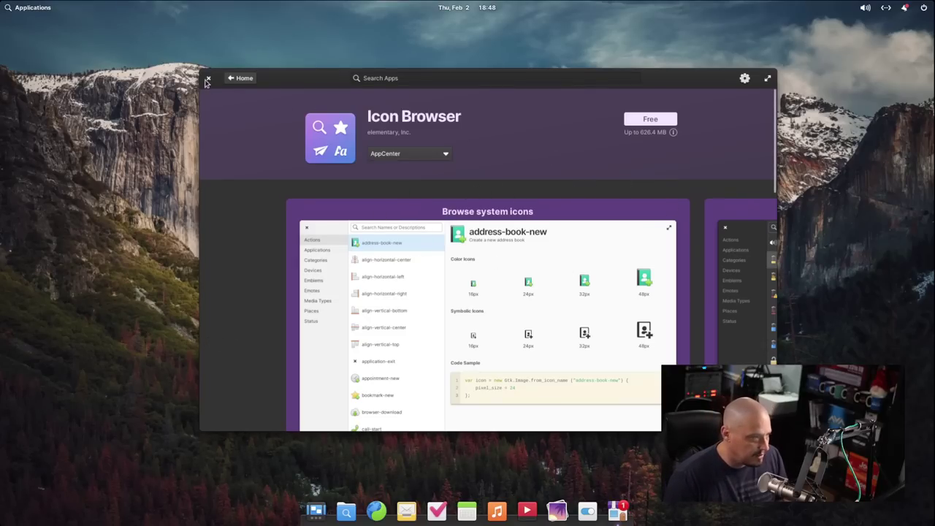
click(242, 79)
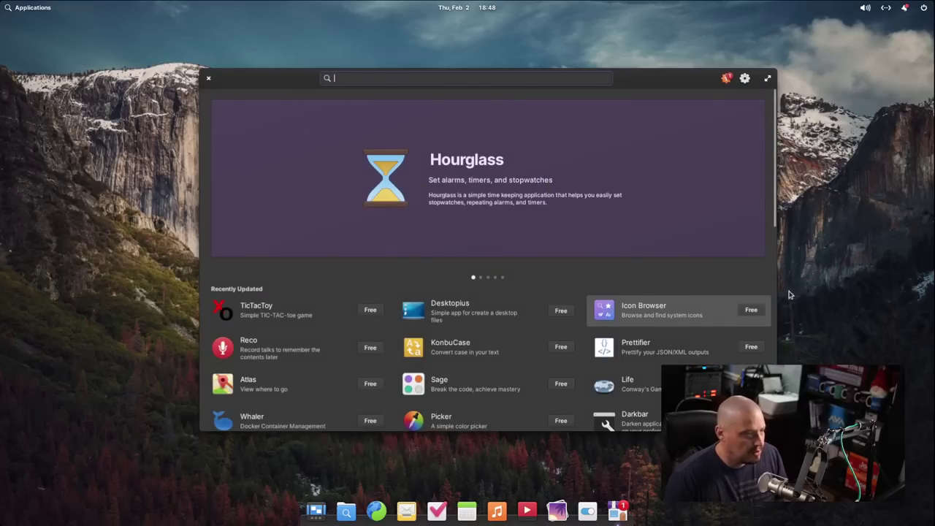
Check AppCenter's update options, and start installing all available updates from the updates list.
click(745, 78)
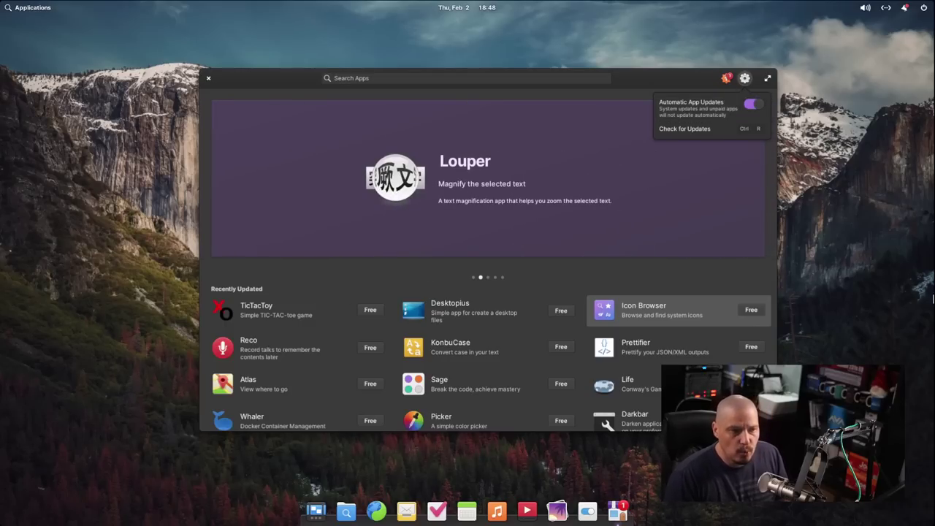
click(725, 82)
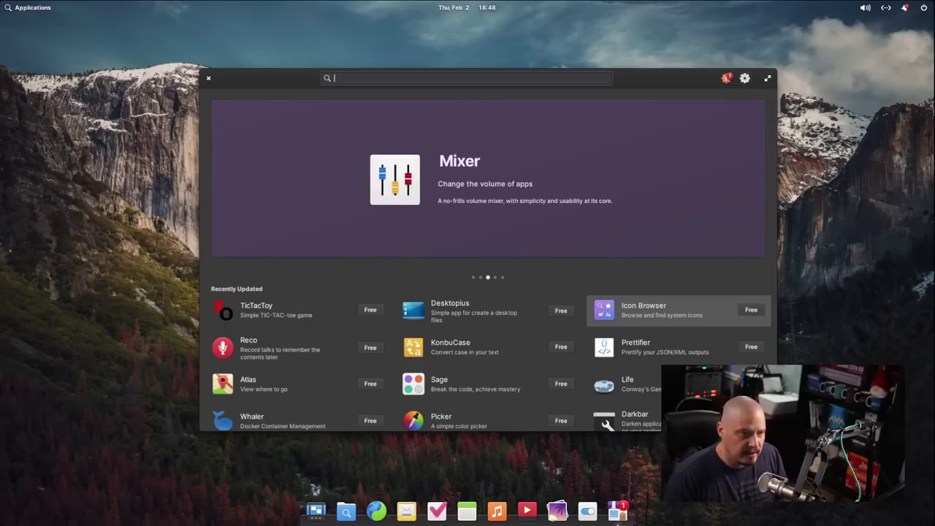
click(726, 81)
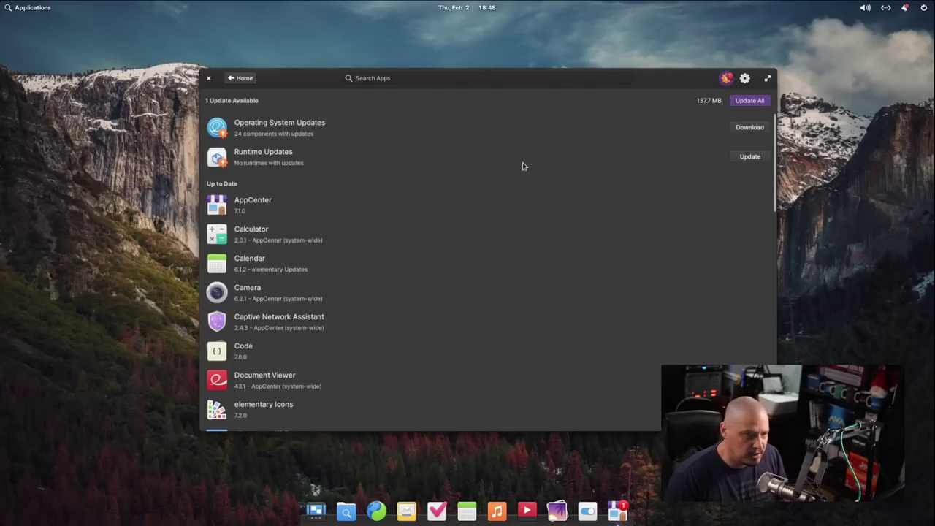
click(750, 102)
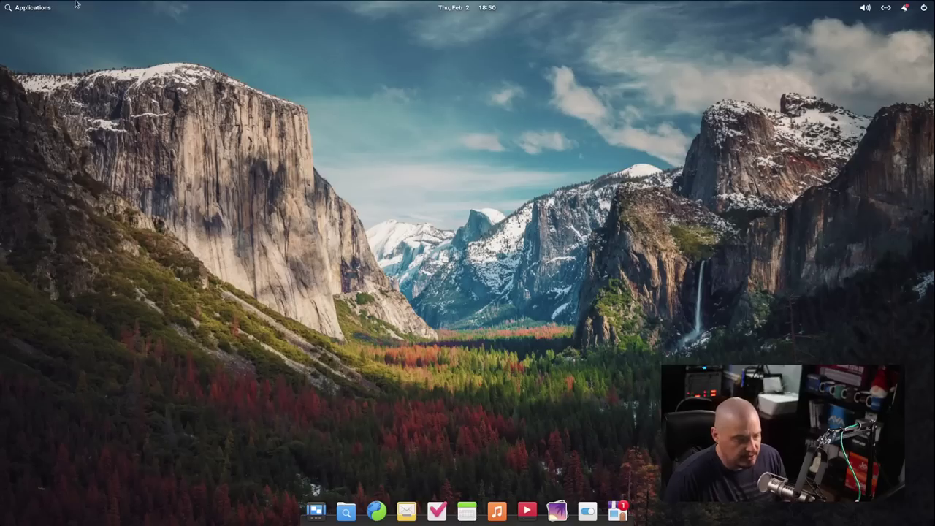
Launch the Code editor and open the hidden .bashrc file from the Home folder.
click(18, 12)
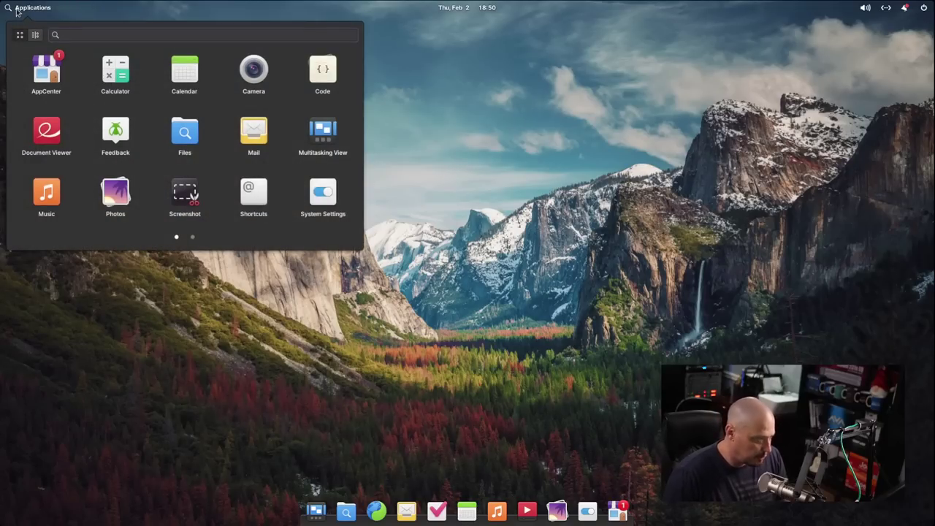
text(code)
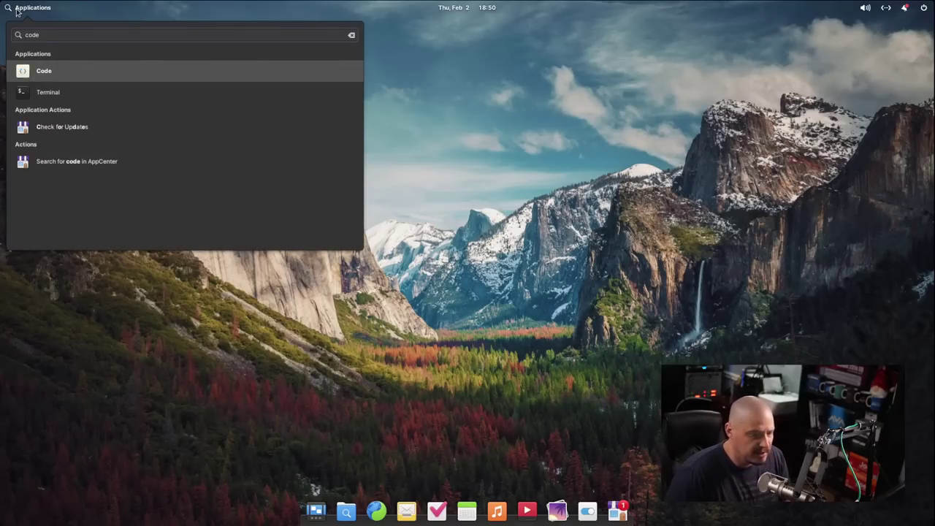
key(Return)
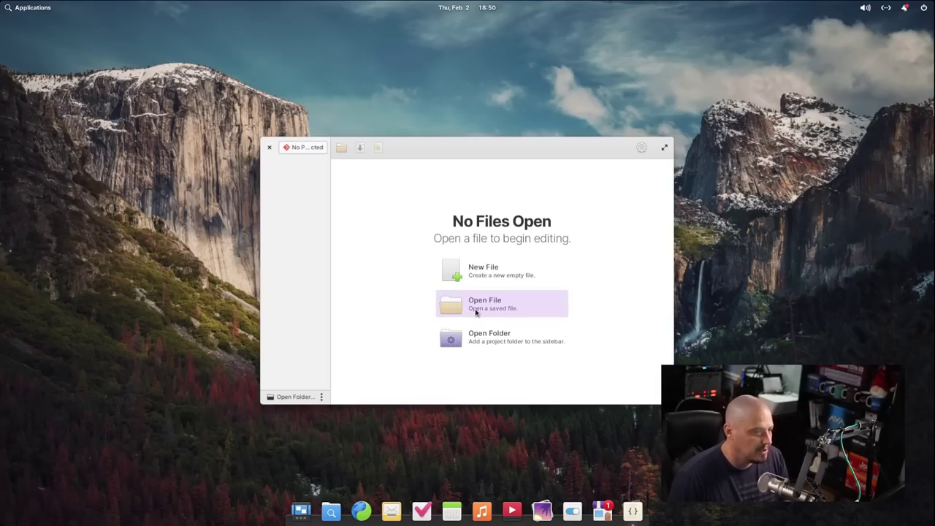
click(476, 312)
click(297, 198)
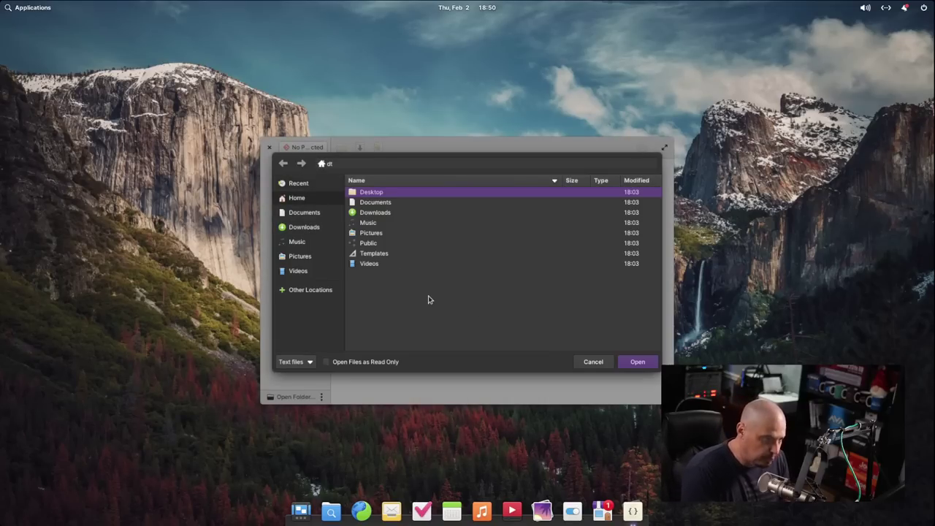
key(ctrl+h)
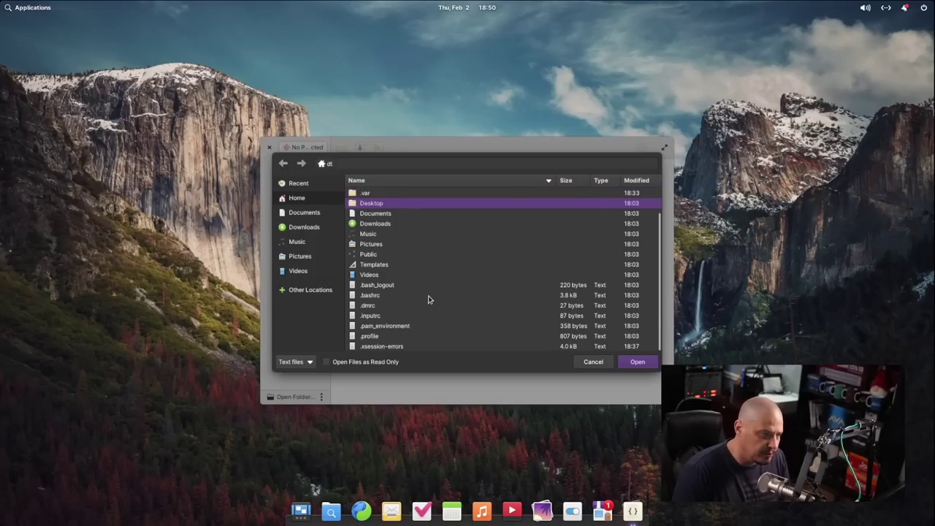
double_click(374, 296)
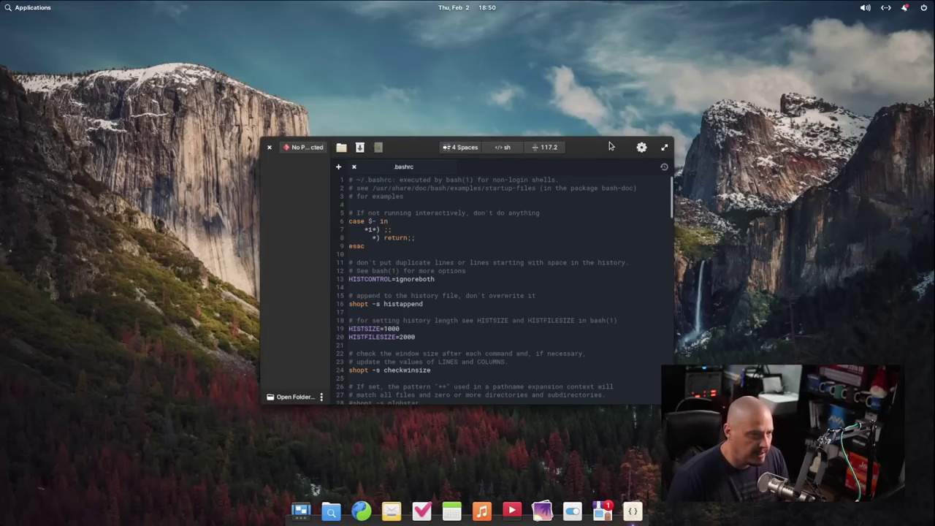
Examine .bashrc in a maximized window with enlarged text, restore the window size and close the editor.
double_click(610, 143)
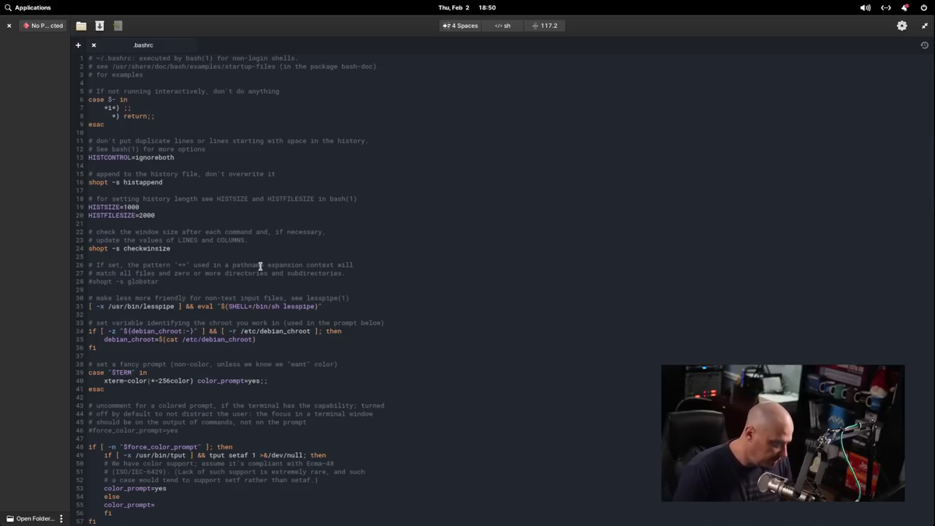
key(ctrl+plus)
key(ctrl+plus)
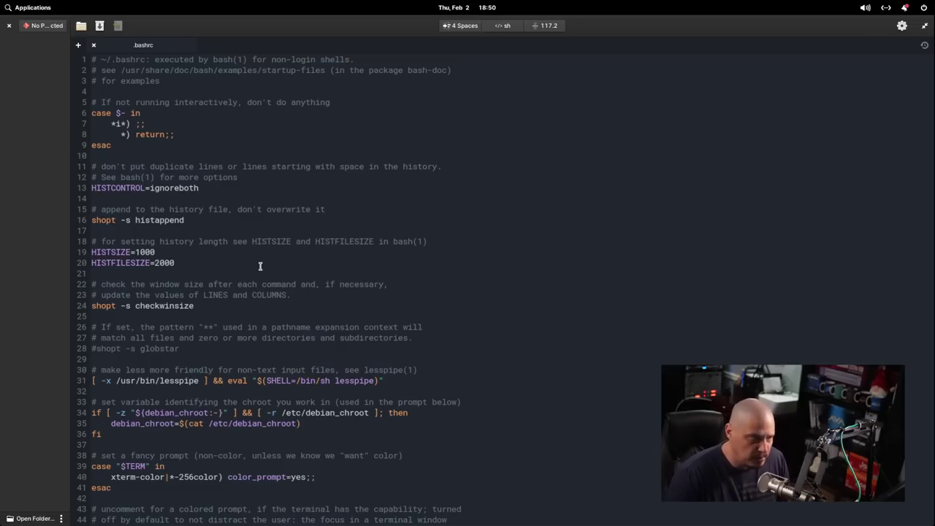
double_click(723, 25)
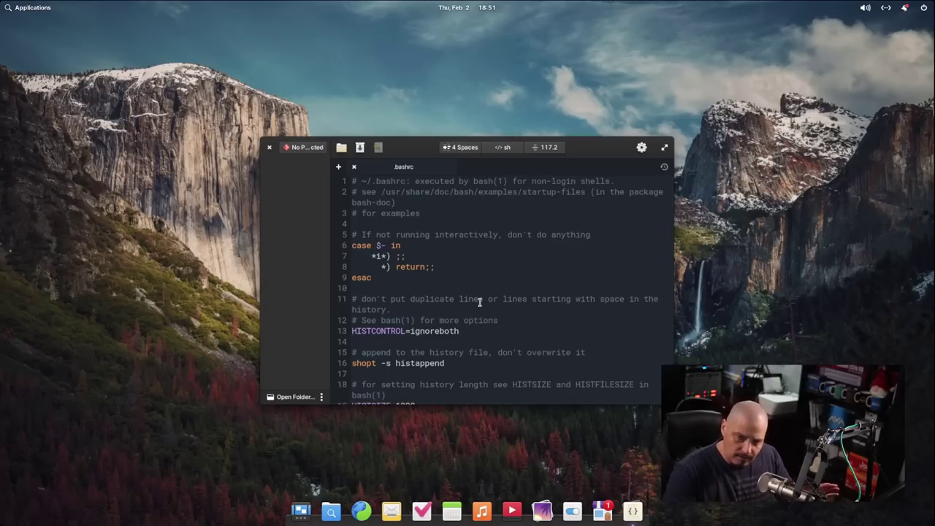
click(269, 148)
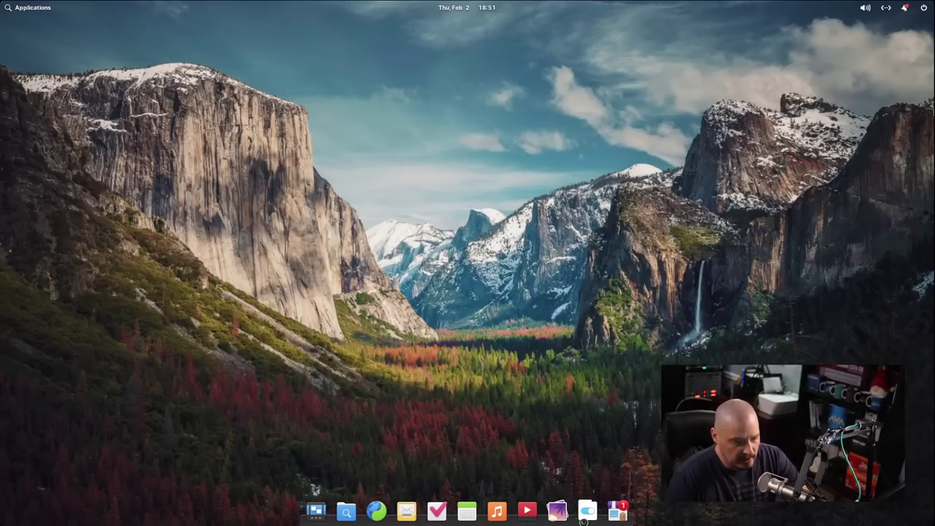
Set the desktop's appearance style to Default in System Settings, and close the settings window.
click(588, 511)
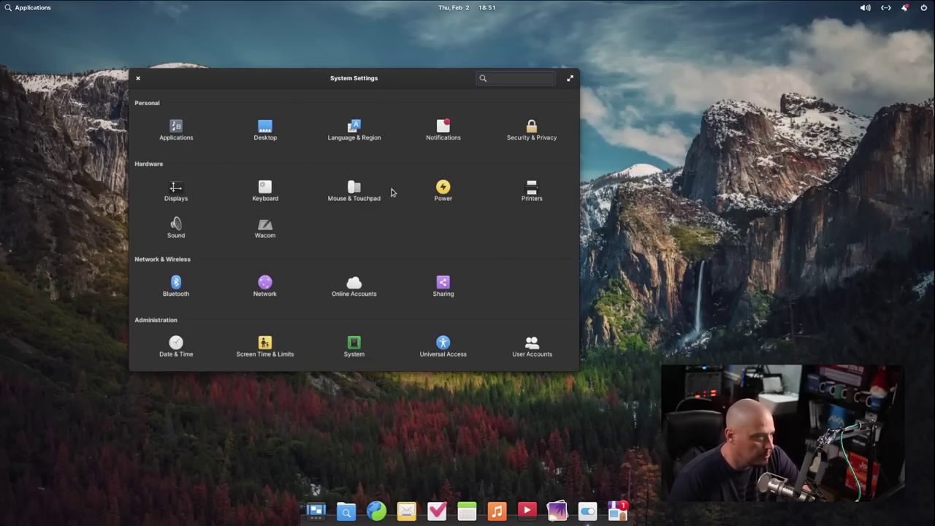
click(265, 130)
click(318, 107)
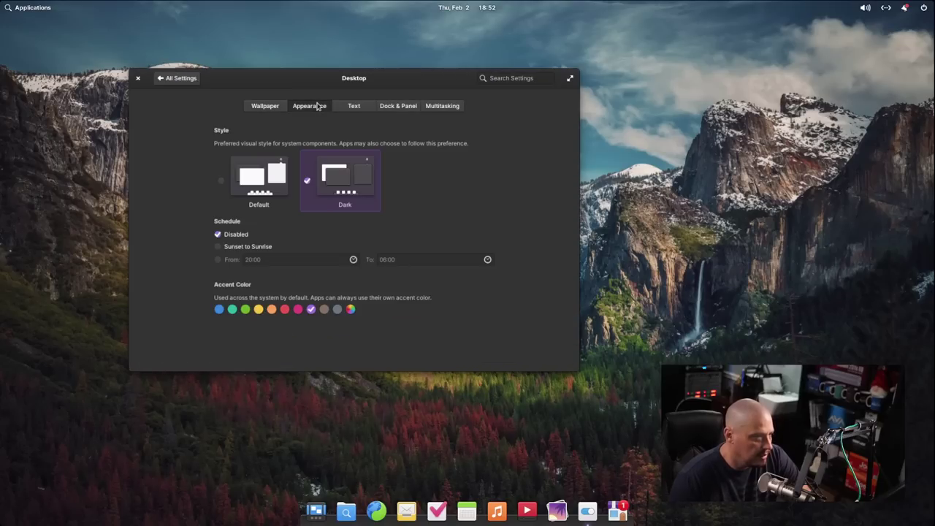
click(270, 192)
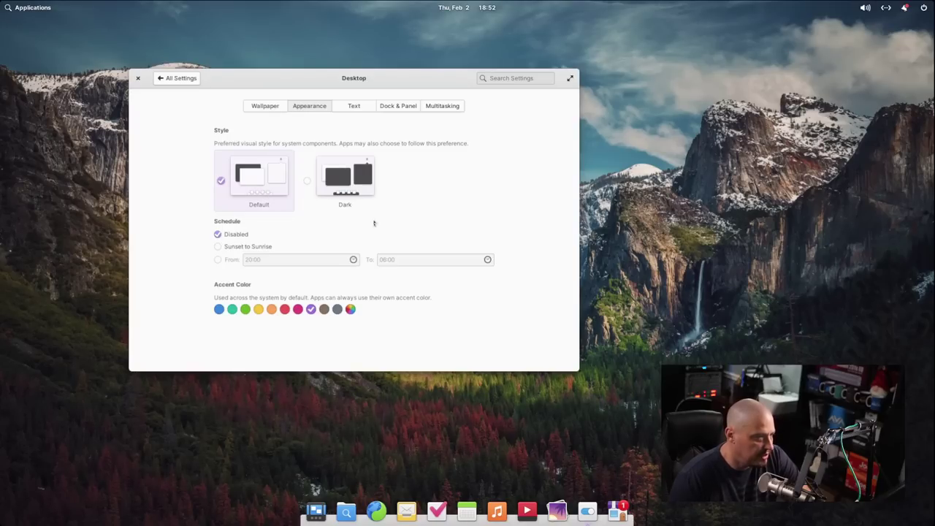
click(138, 78)
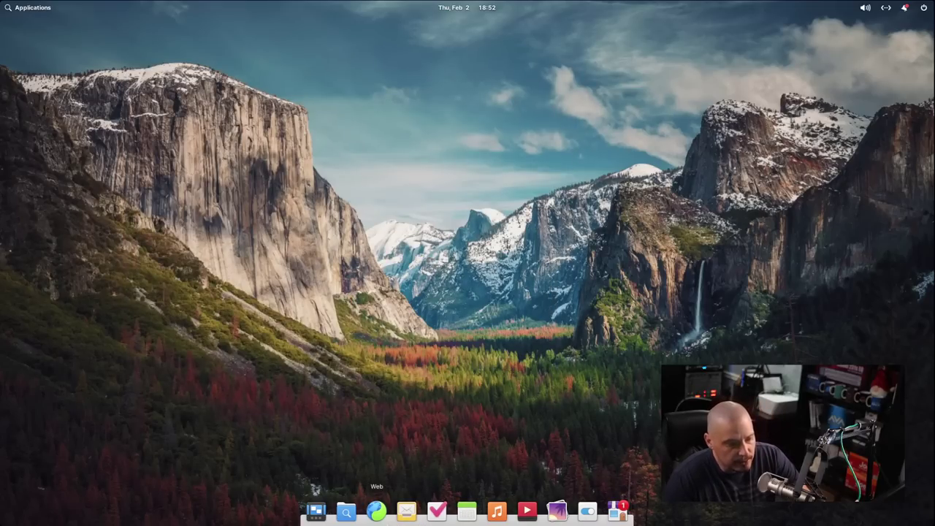
Launch the Code editor to check how it looks in the Default style, and close it.
click(42, 8)
text(code)
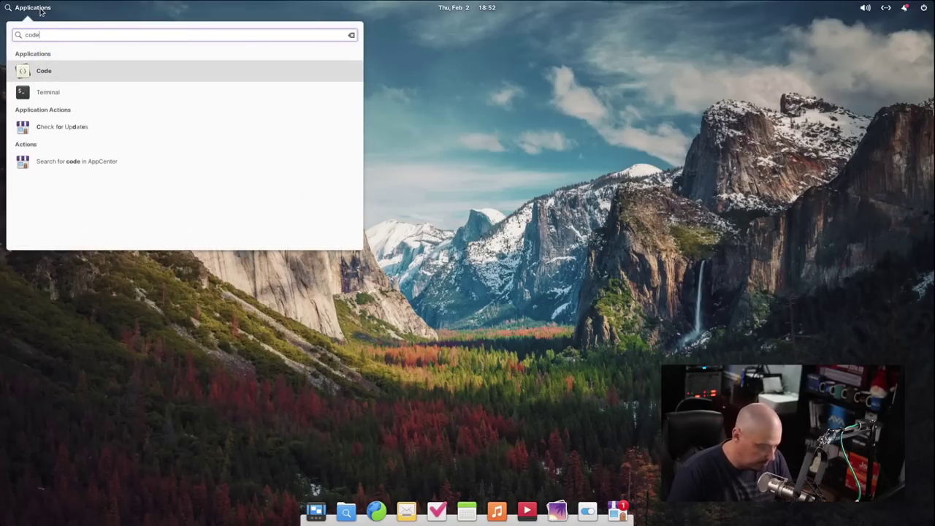
key(Return)
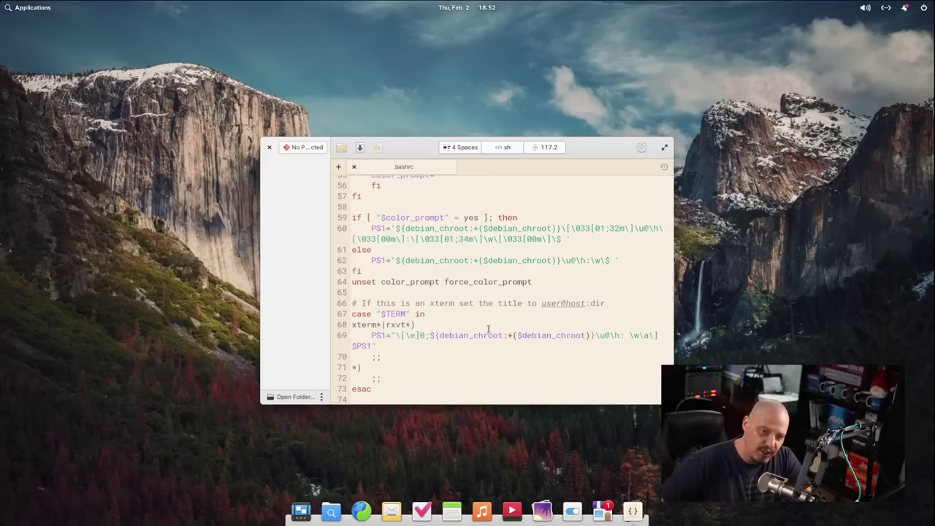
click(269, 147)
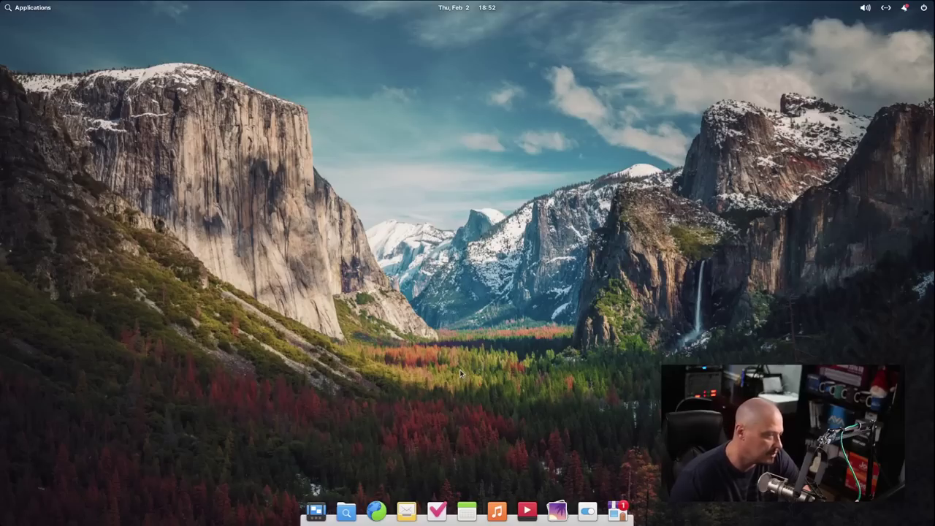
Launch Terminal, turn on its Follow System Style option, and close the window.
click(29, 10)
text(term)
key(Return)
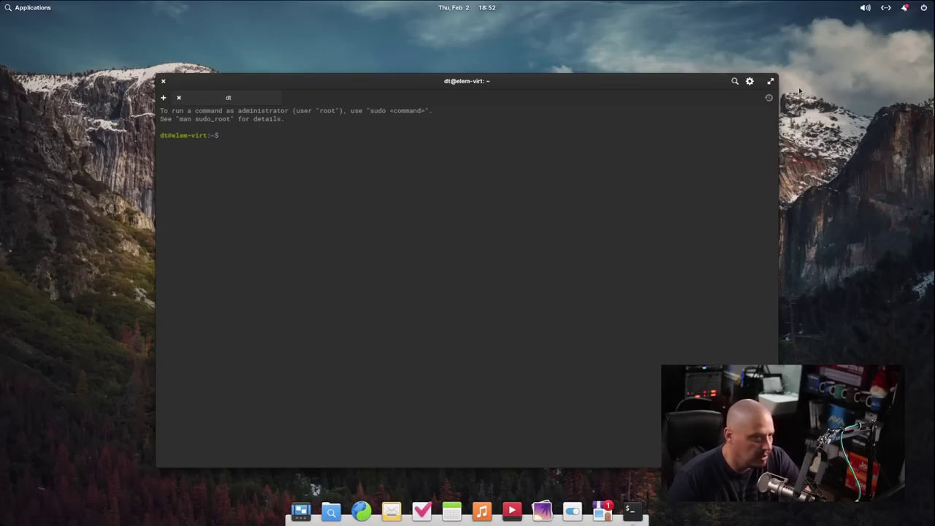
click(750, 81)
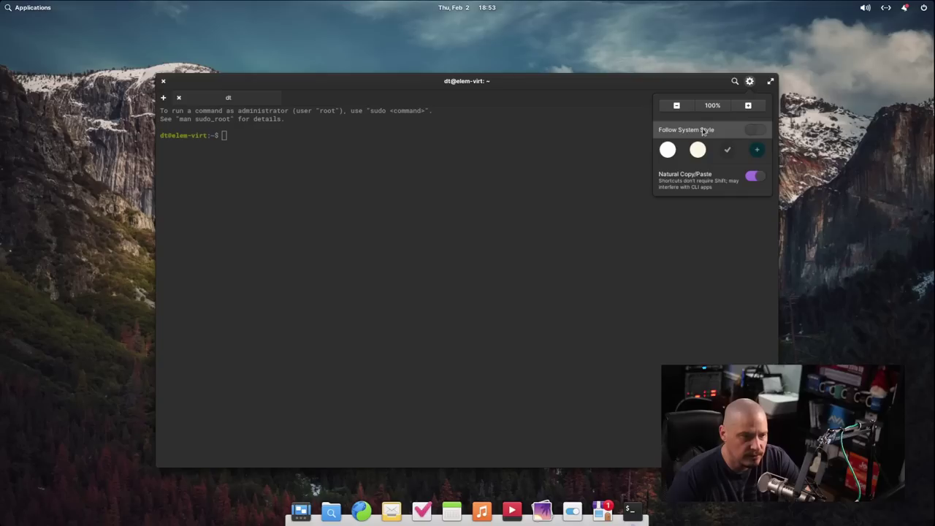
click(753, 130)
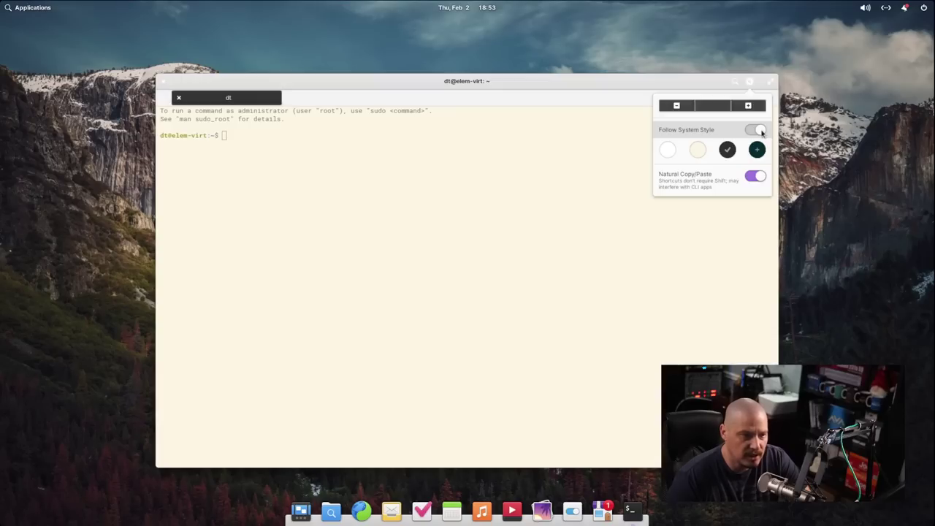
click(450, 245)
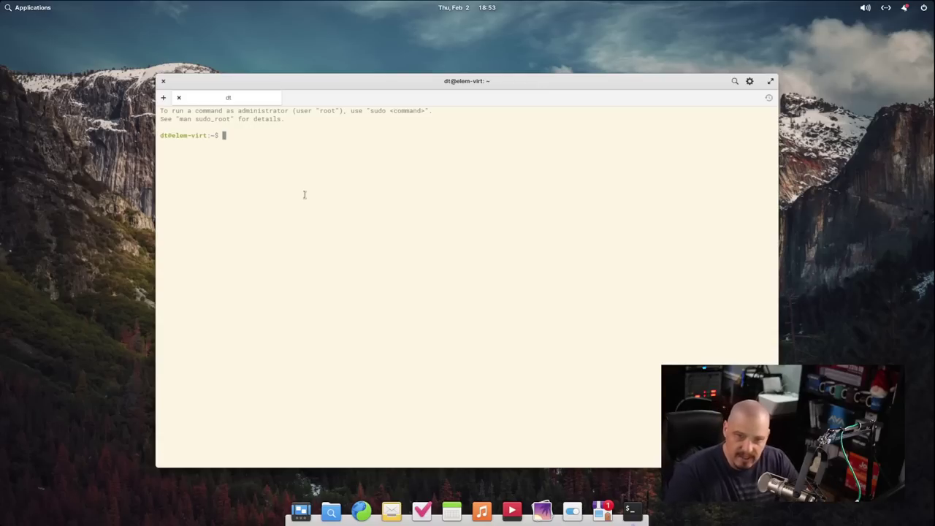
click(163, 81)
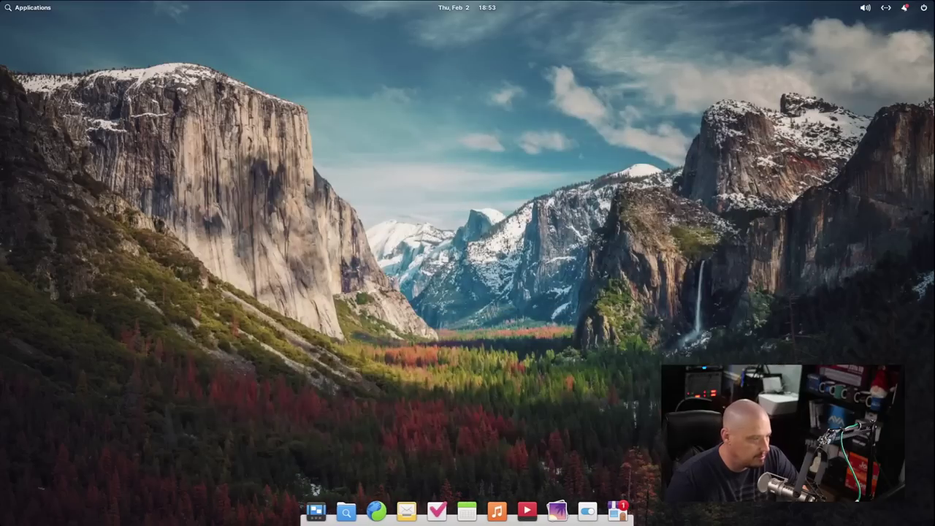
Open AppCenter to check how it looks in the Default style, and close it.
click(619, 512)
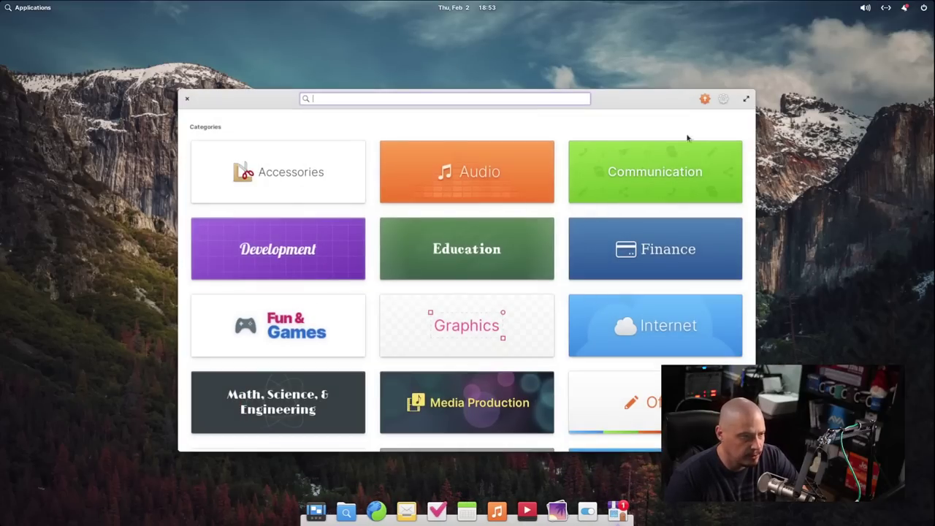
click(187, 98)
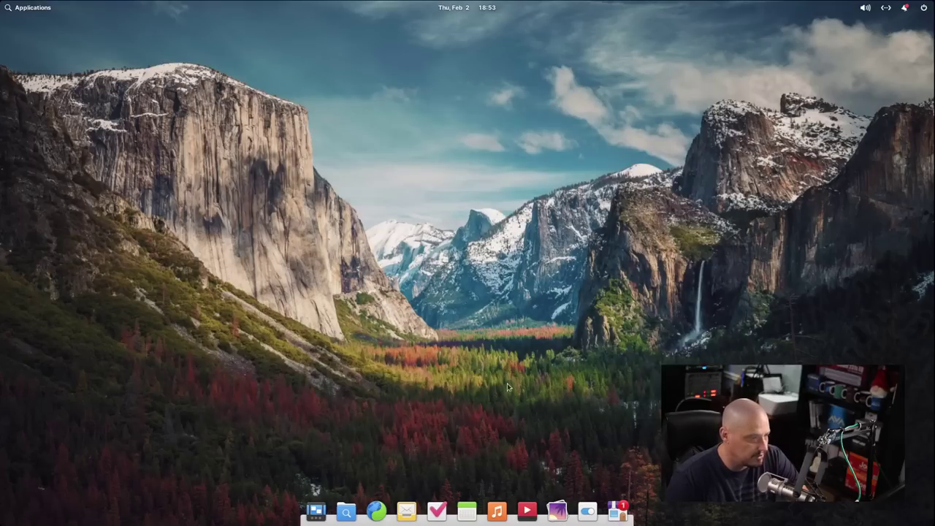
Set the desktop's appearance style to Dark in System Settings, and close the settings window.
click(587, 512)
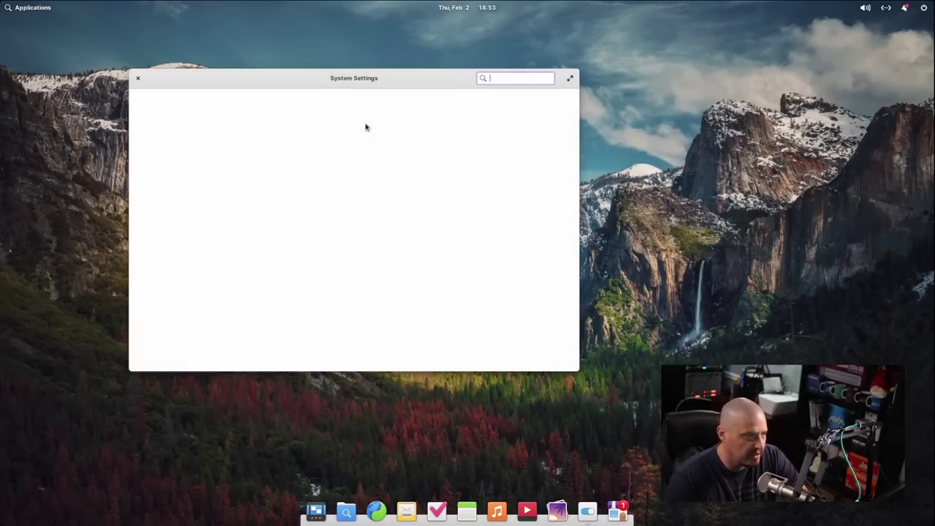
click(268, 140)
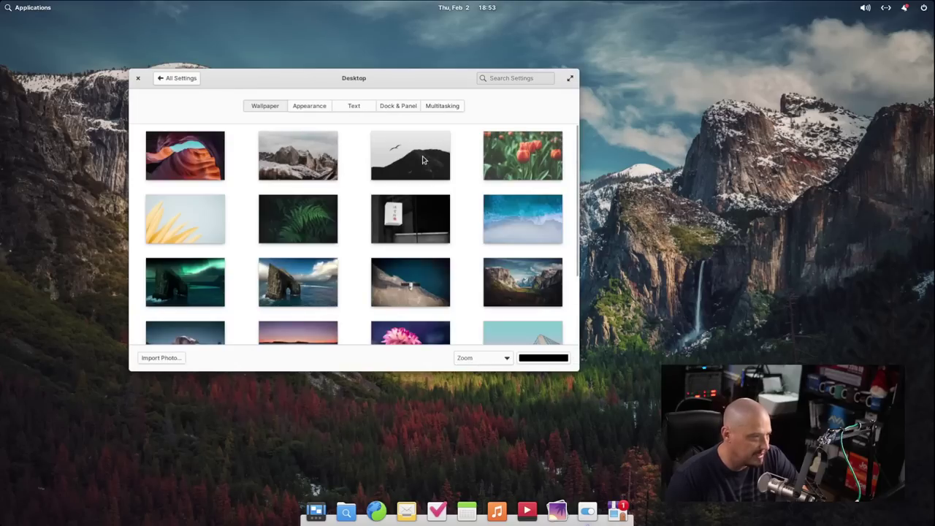
click(313, 107)
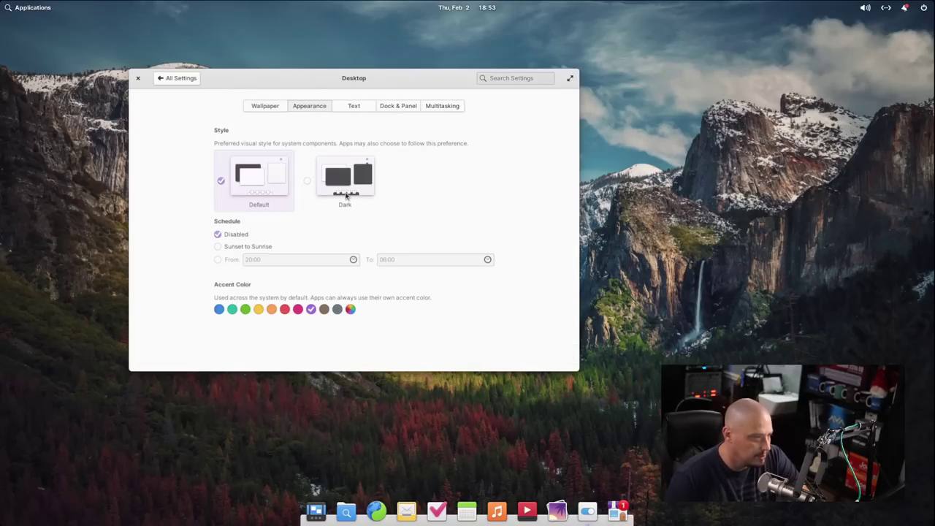
click(343, 190)
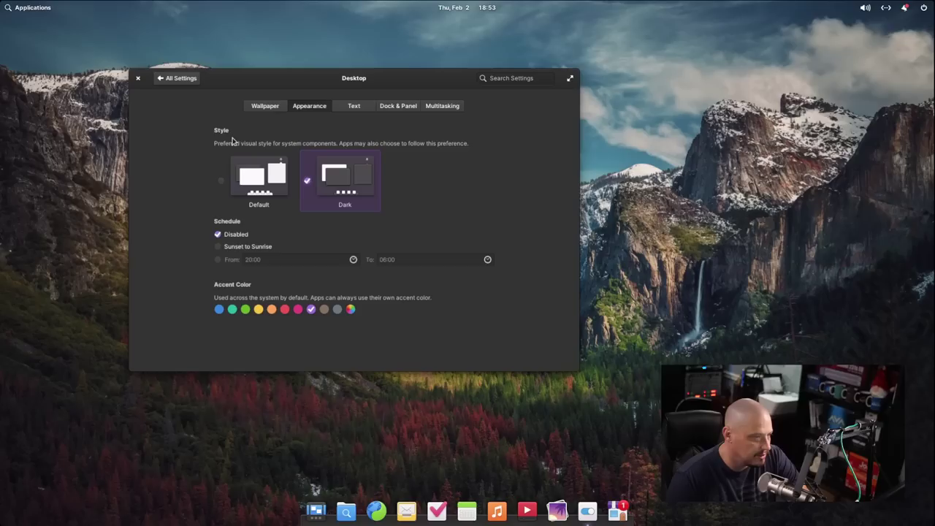
click(138, 77)
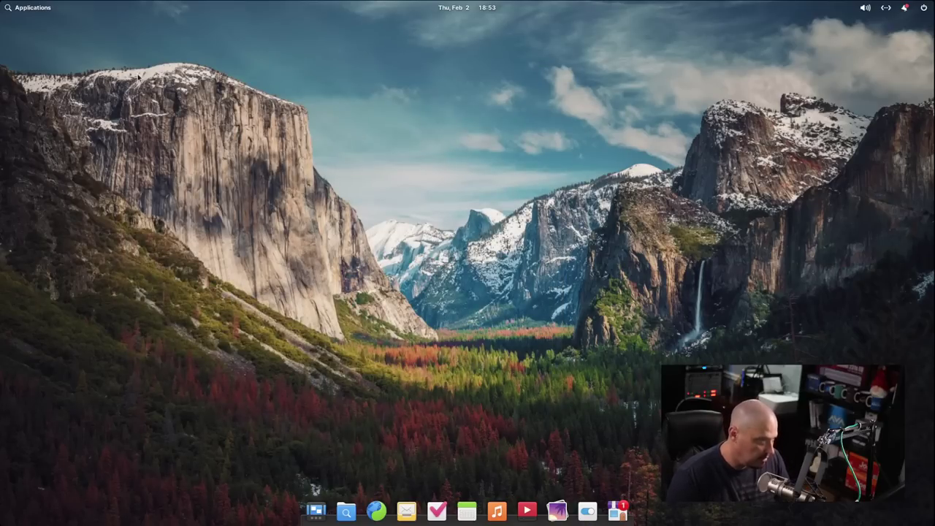
Examine the system's keyboard shortcuts overview, including the combination for the applications menu, and dismiss it.
key(super)
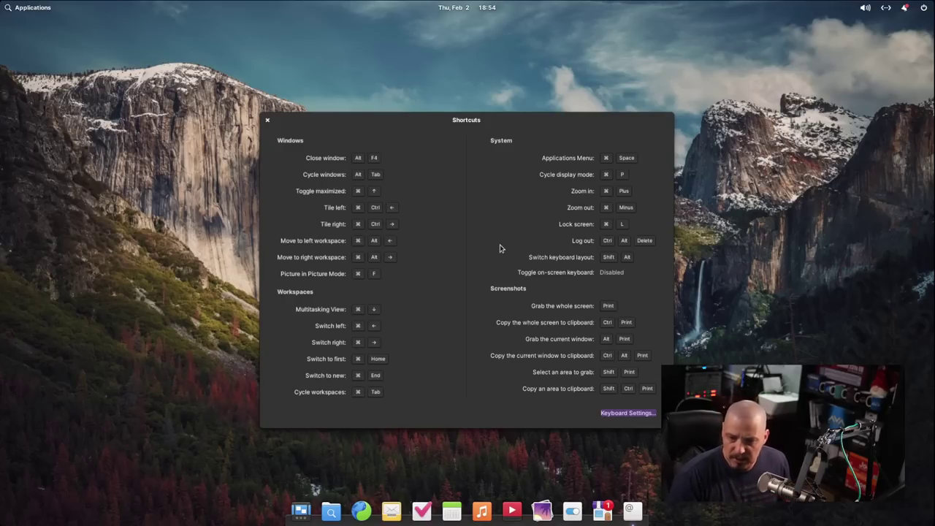
key(Escape)
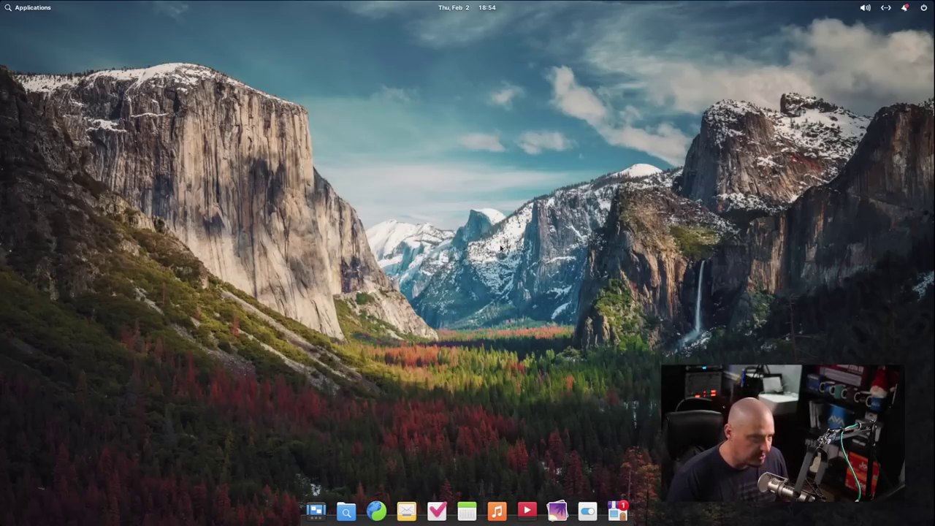
key(super)
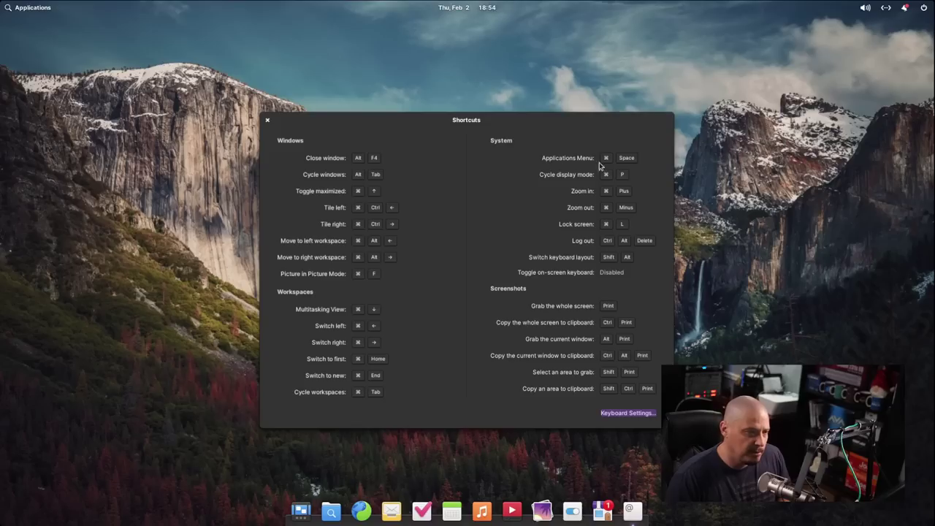
key(Escape)
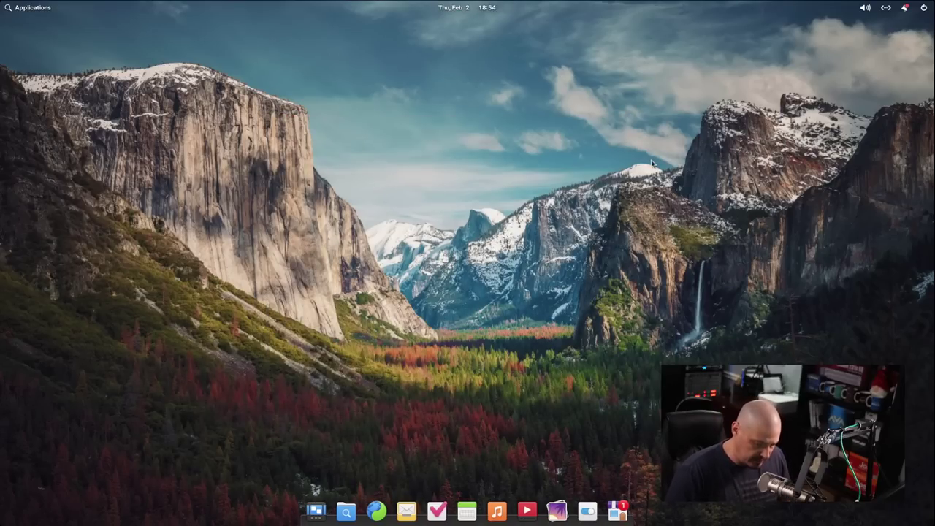
Launch Terminal, check its Follow System Style setting under the Dark style, and close the window.
key(super+space)
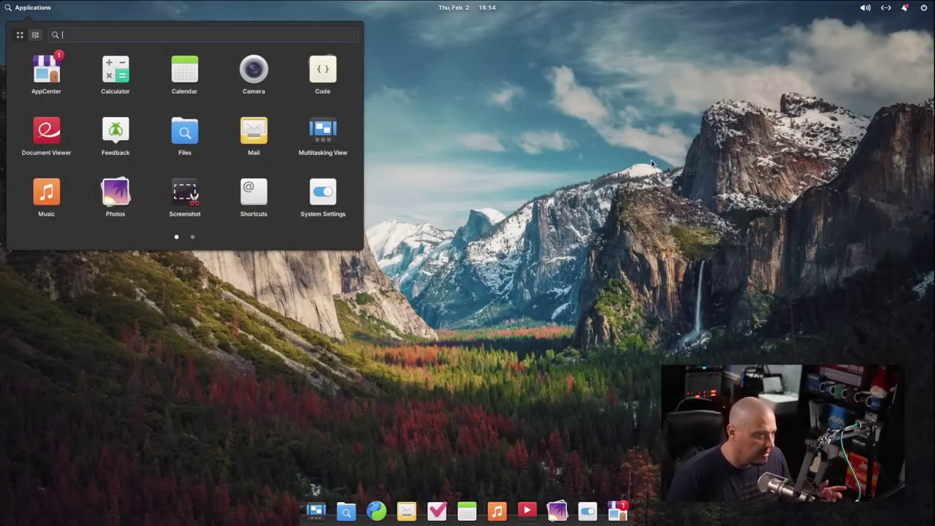
text(term)
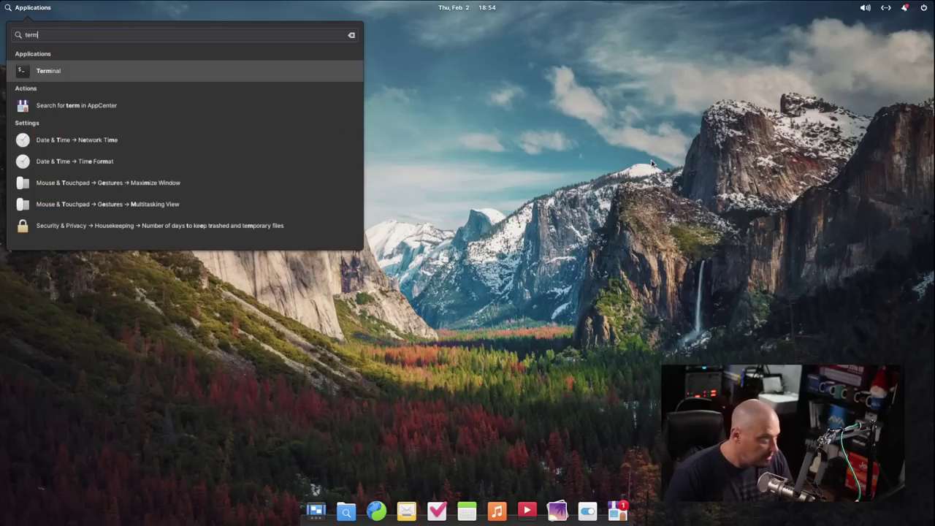
key(Return)
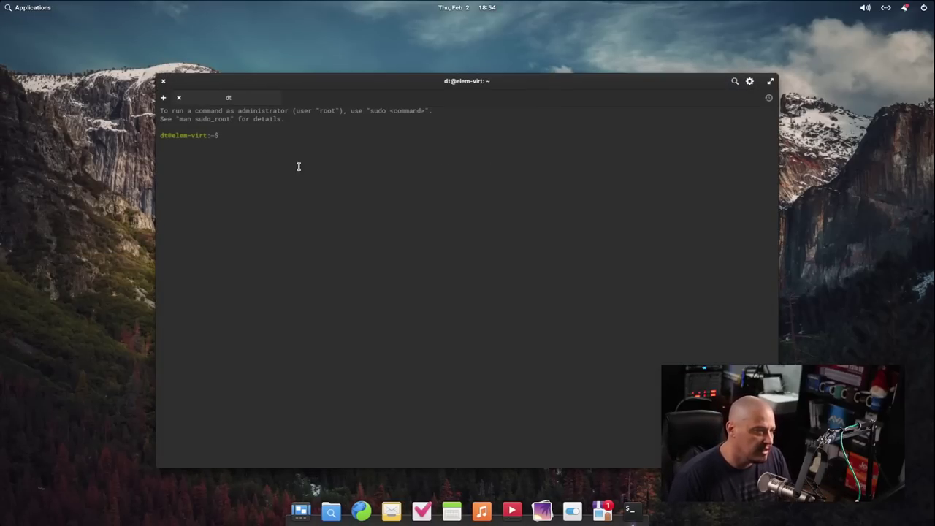
click(750, 82)
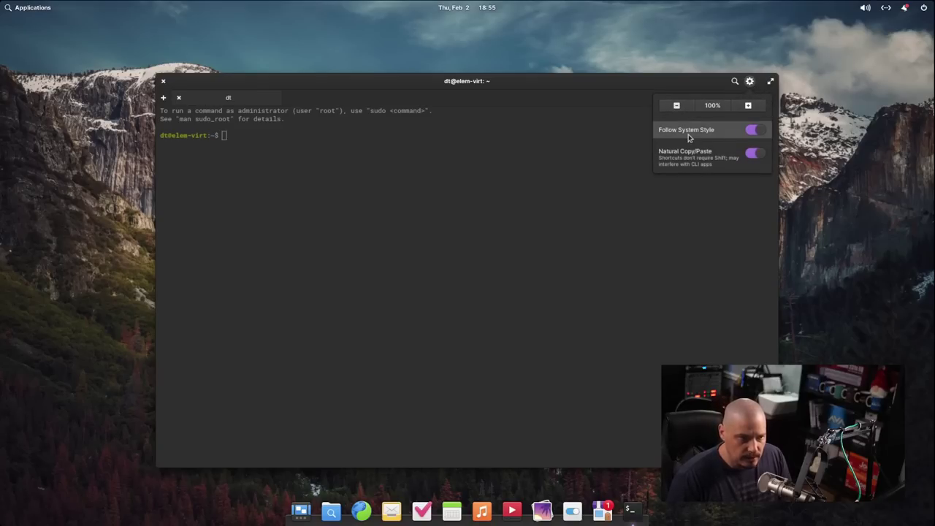
click(552, 256)
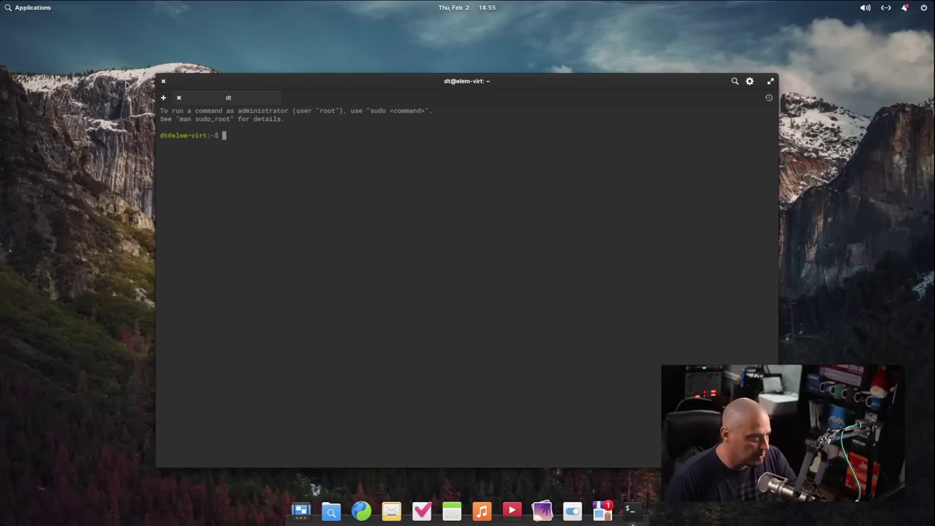
click(163, 81)
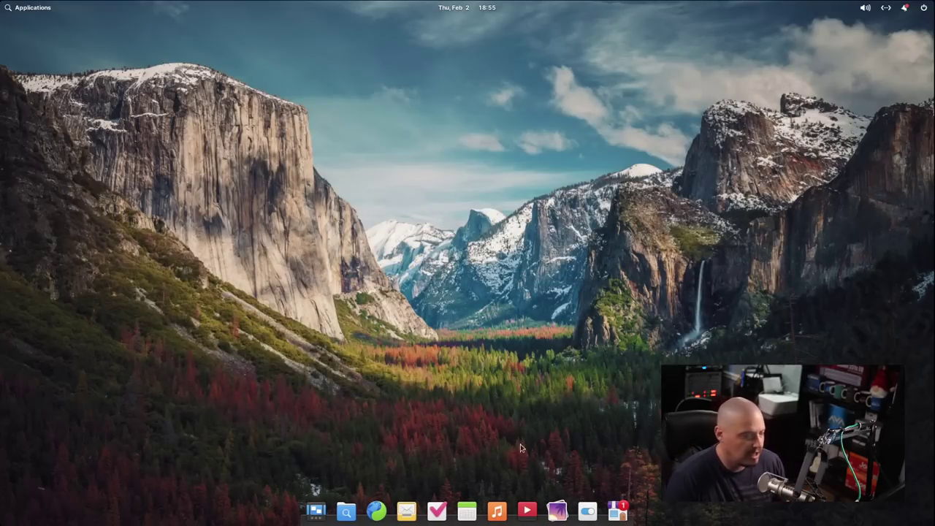
Open the Music app, move its window around the desktop to inspect it, and close it.
click(497, 511)
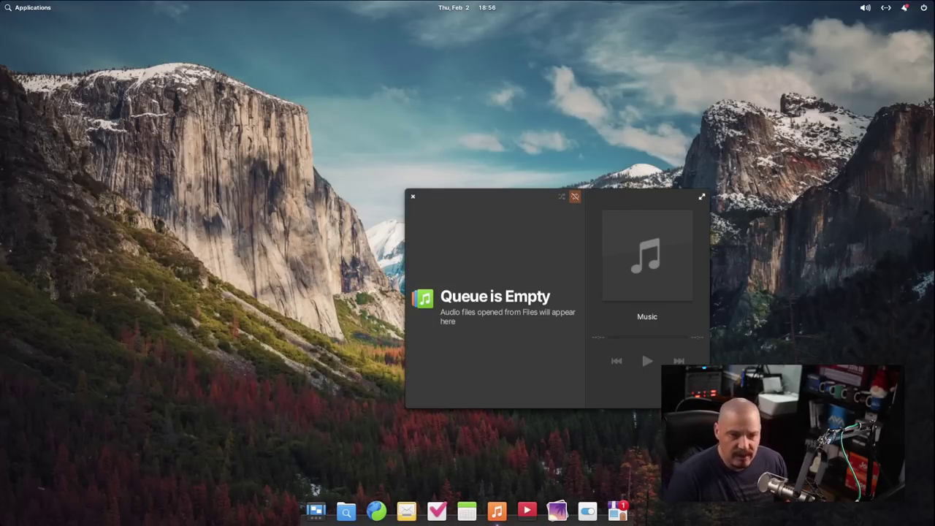
drag(613, 197, 413, 118)
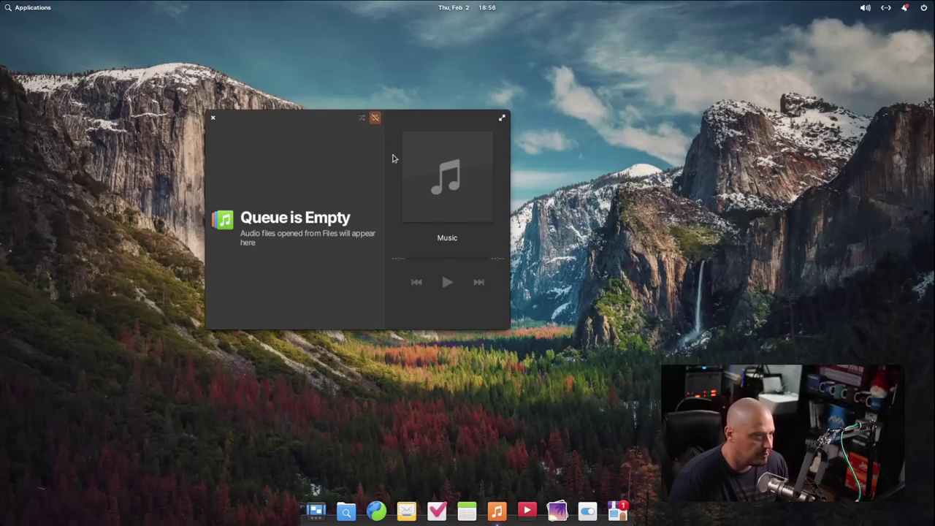
drag(306, 119, 474, 153)
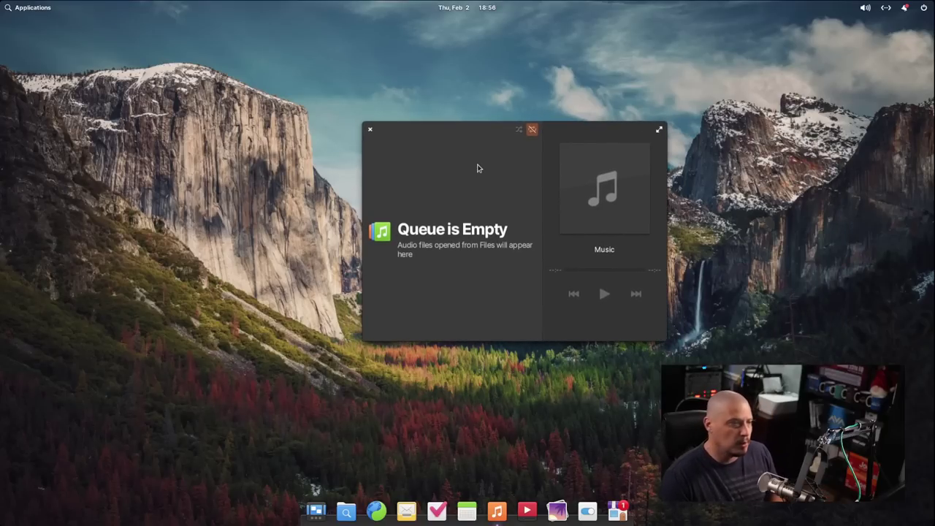
click(369, 131)
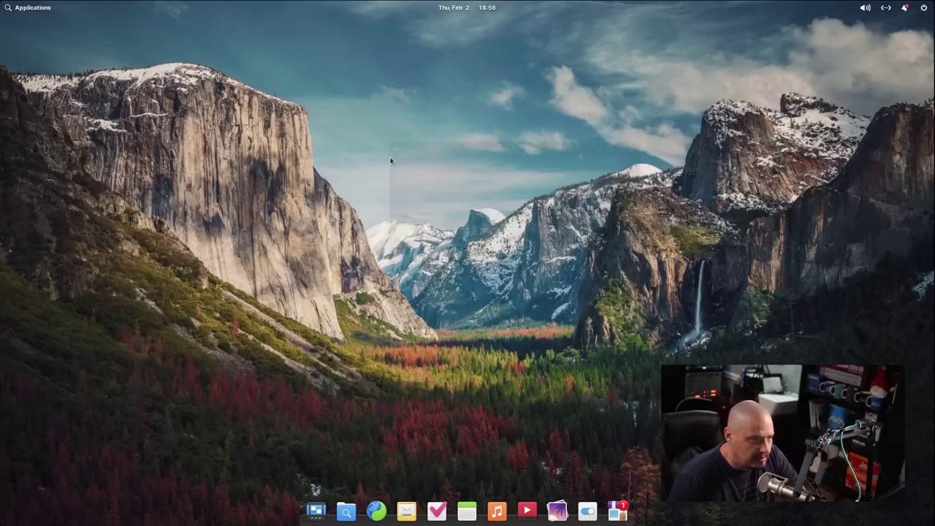
Launch the Web browser and load the distro.tube website.
click(376, 510)
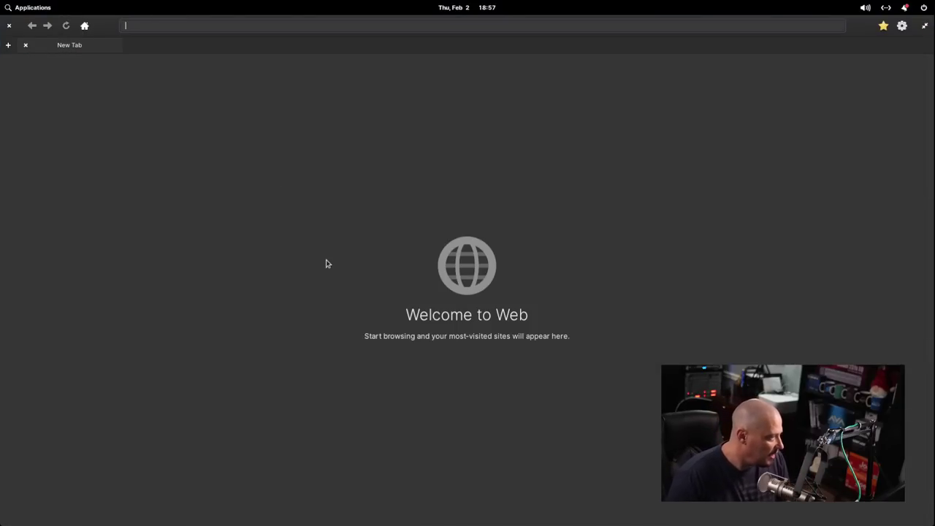
text(distro.tuibe)
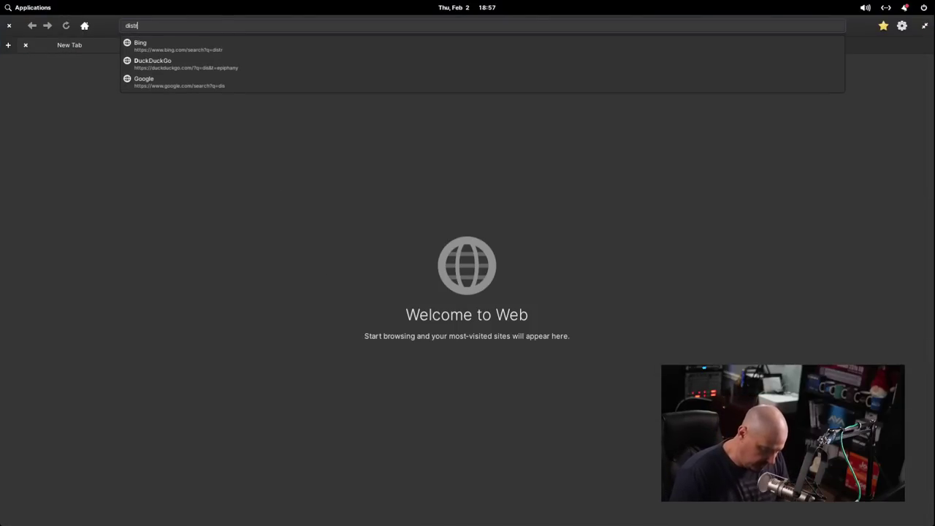
key(BackSpace)
key(BackSpace)
key(BackSpace)
text(be)
key(Return)
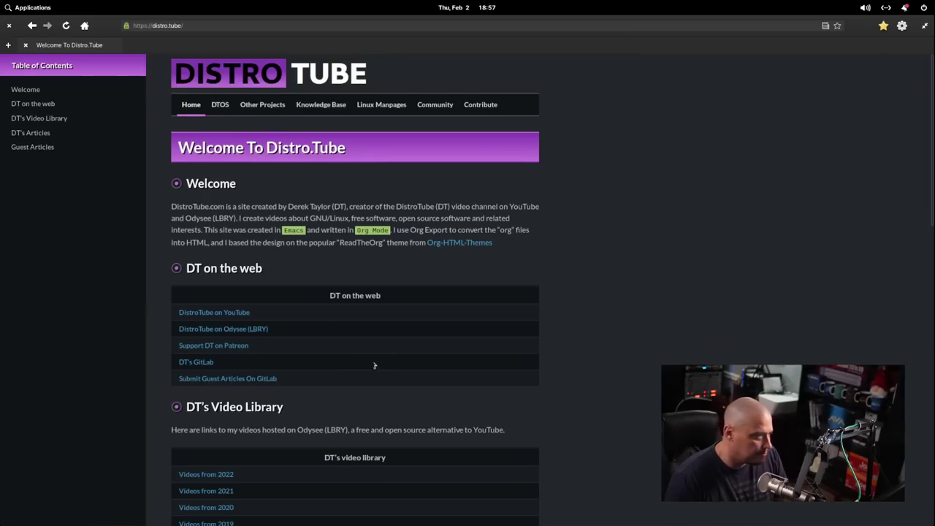
Look over the Distro.Tube home page, and close the browser.
scroll(656, 330, down, 3)
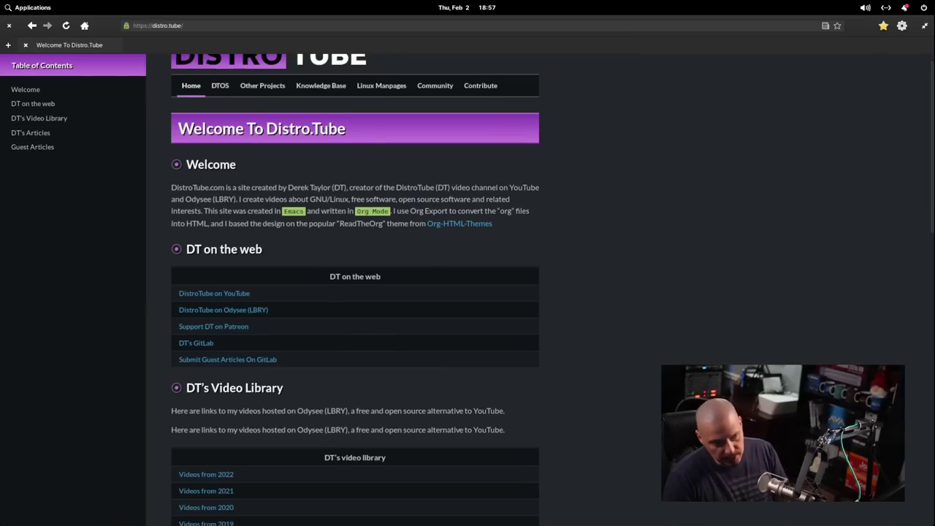
scroll(656, 330, up, 3)
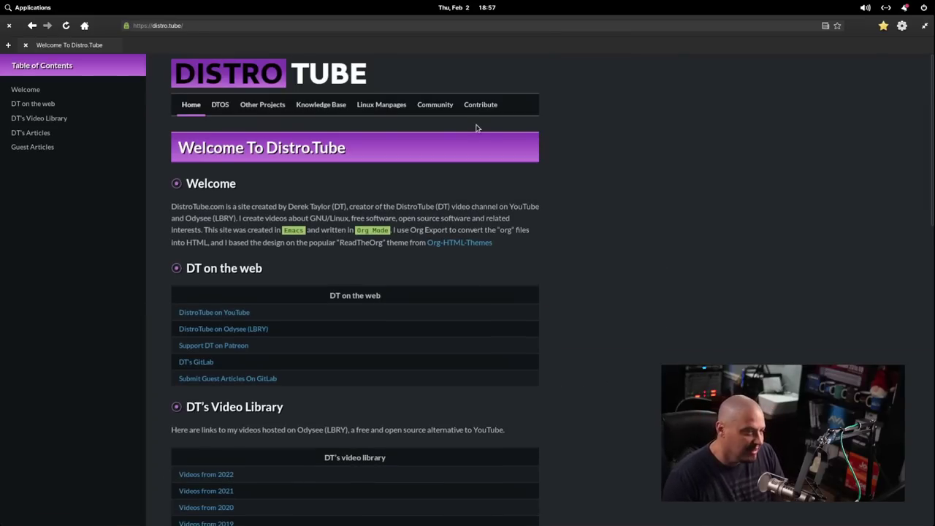
click(10, 26)
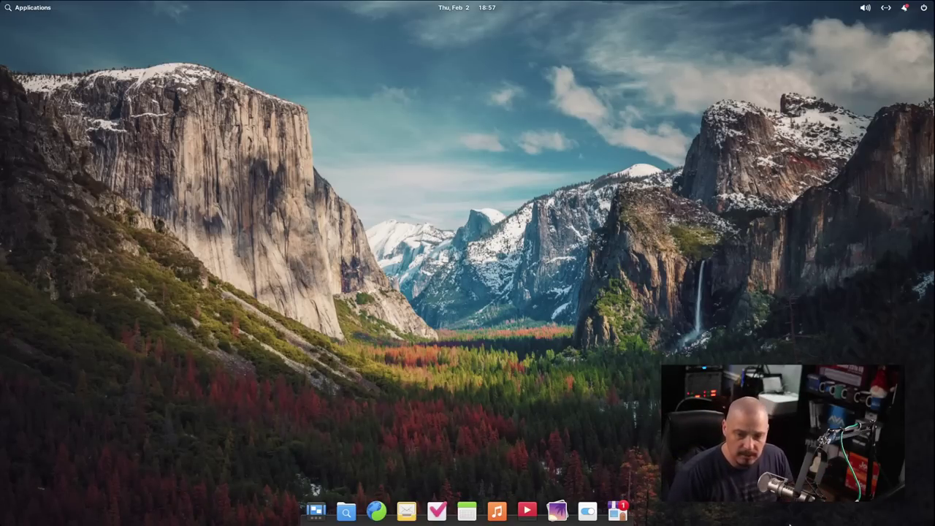
Open Mail, view its Online Accounts settings without adding an account, and close both windows.
click(407, 512)
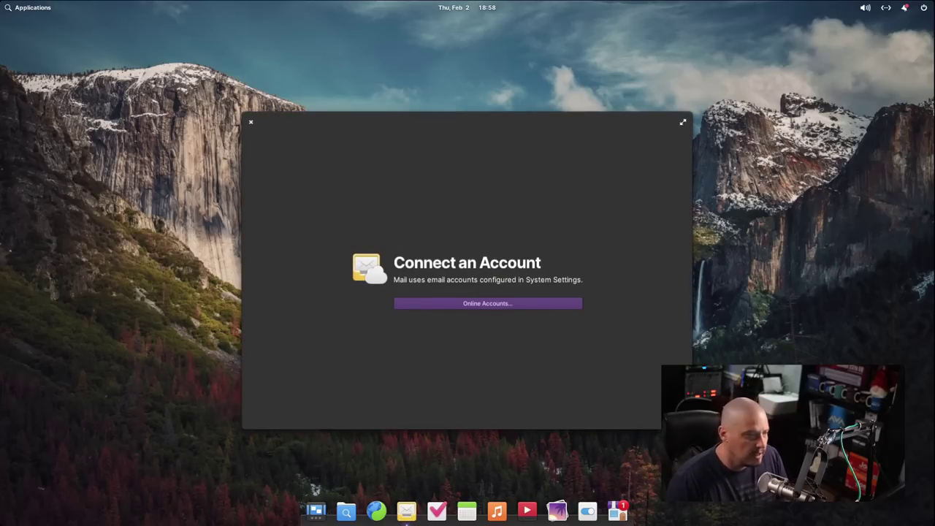
click(513, 304)
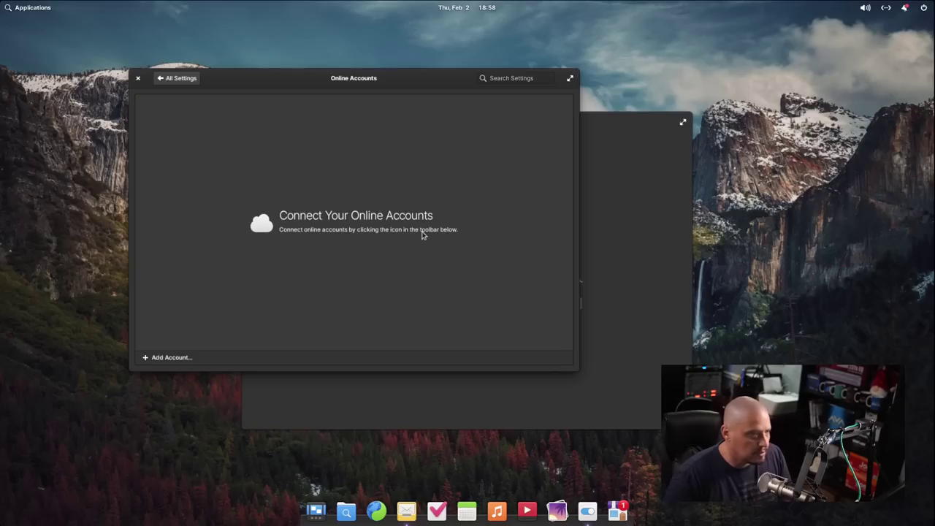
click(138, 79)
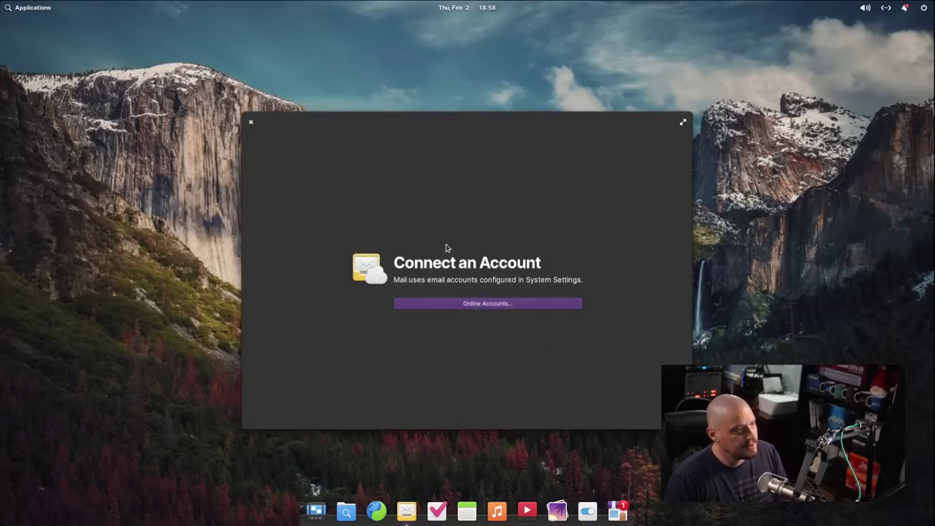
click(251, 122)
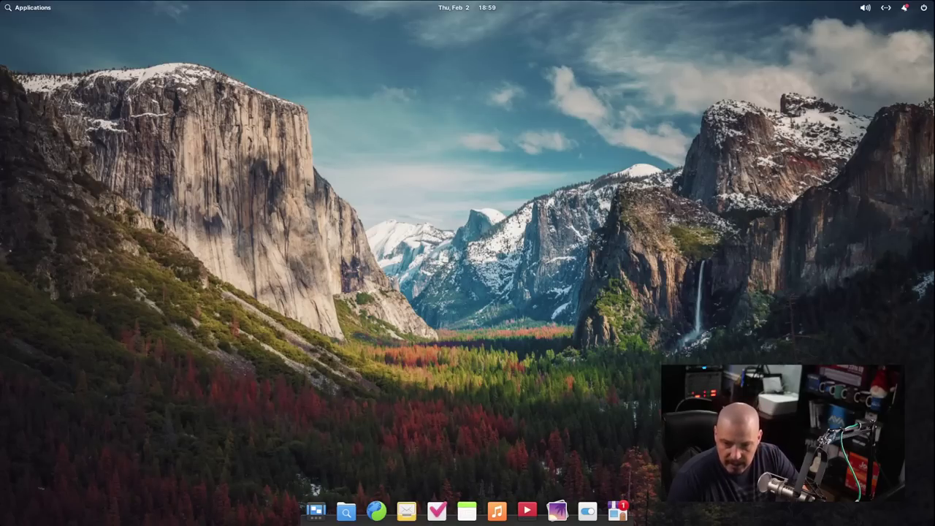
Examine the applications menu in category view and across both pages of the grid view, and dismiss it.
click(32, 13)
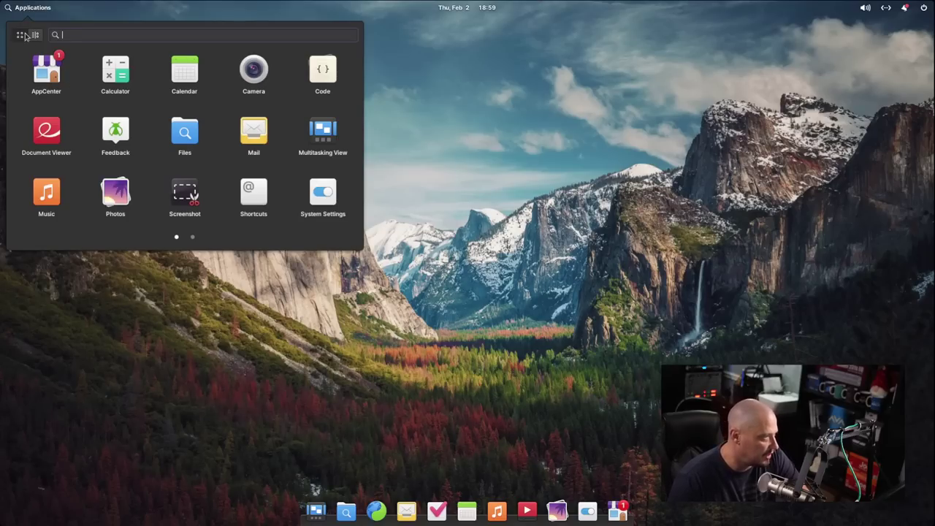
click(35, 36)
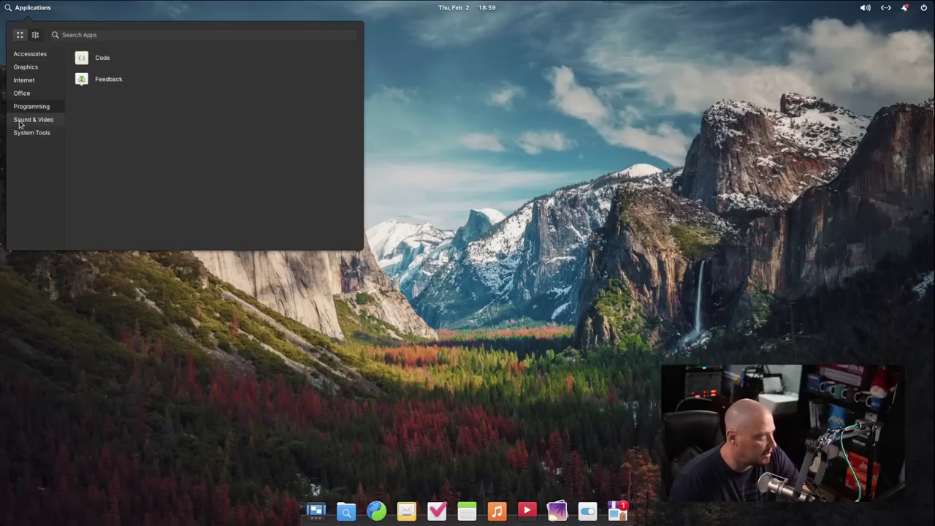
click(19, 35)
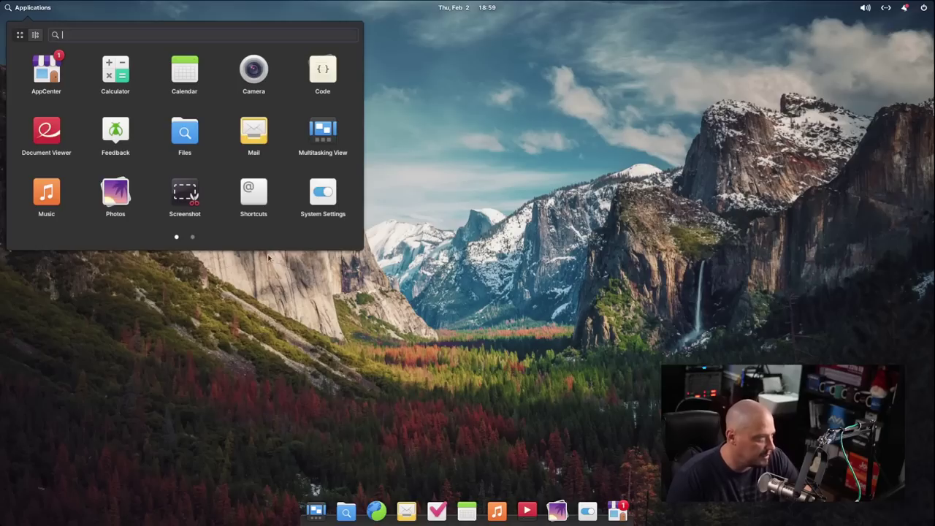
click(192, 237)
click(183, 239)
click(187, 240)
click(177, 239)
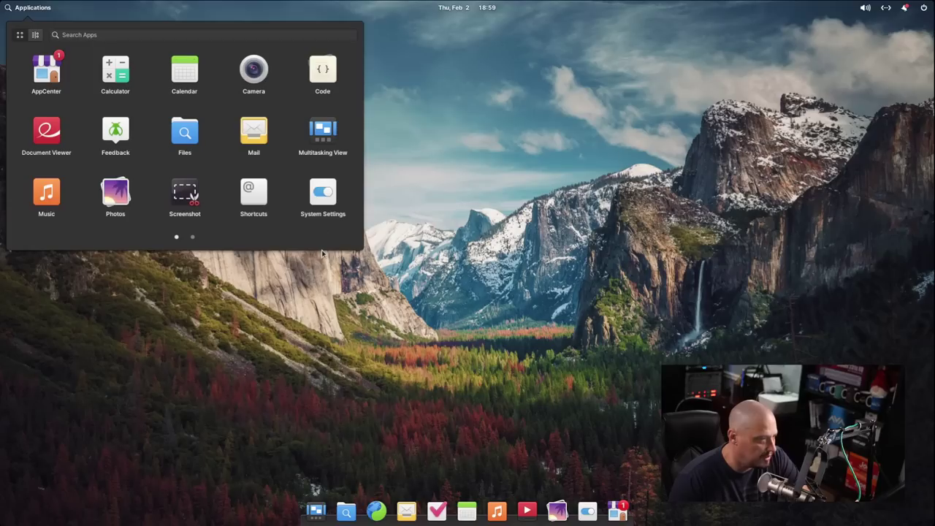
click(313, 487)
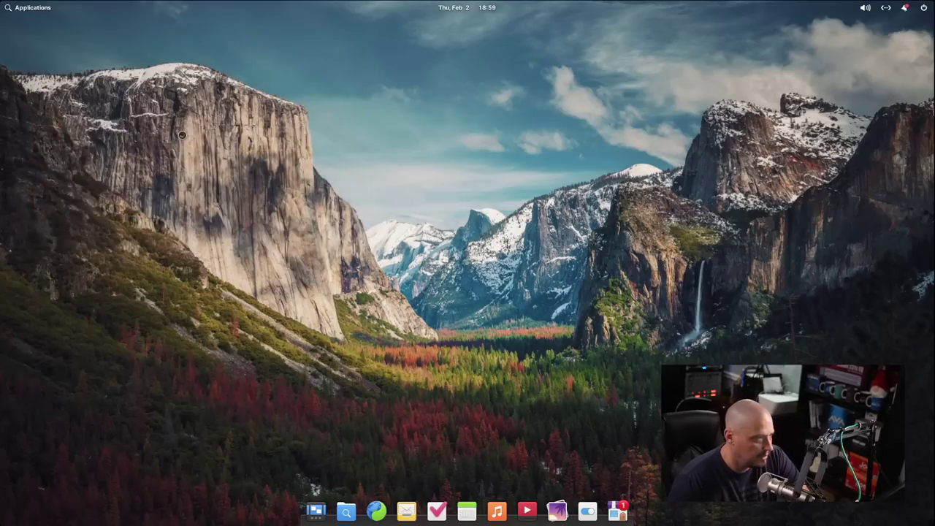
Open Files at the home folder, show the hidden files, and move the window toward the desktop's upper left.
click(347, 510)
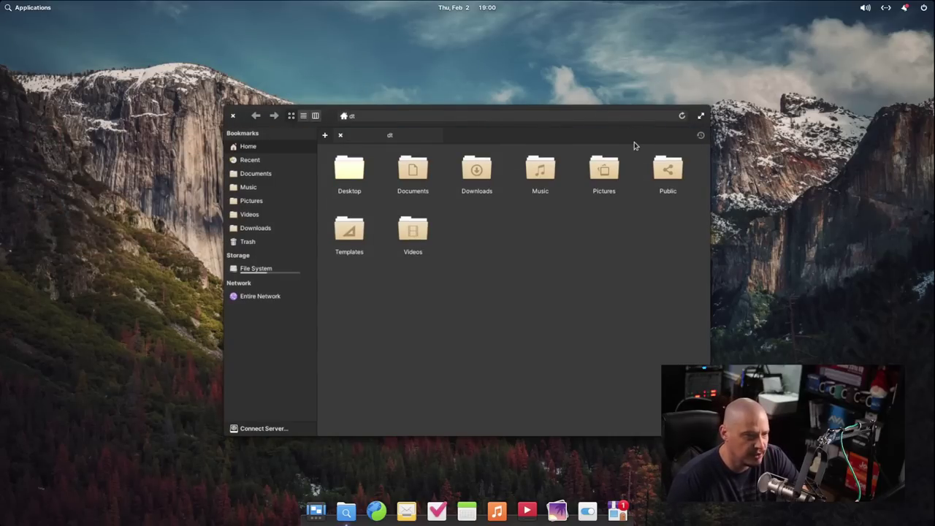
key(ctrl+l)
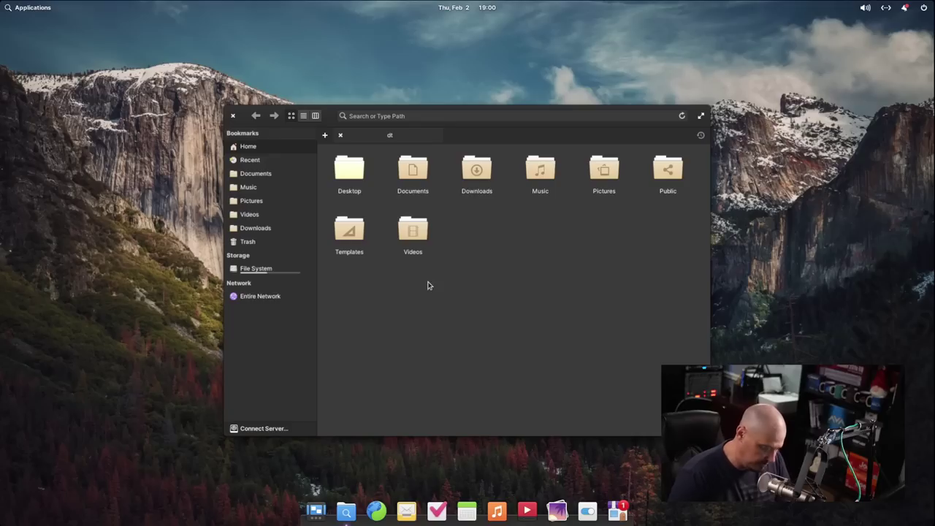
key(ctrl+h)
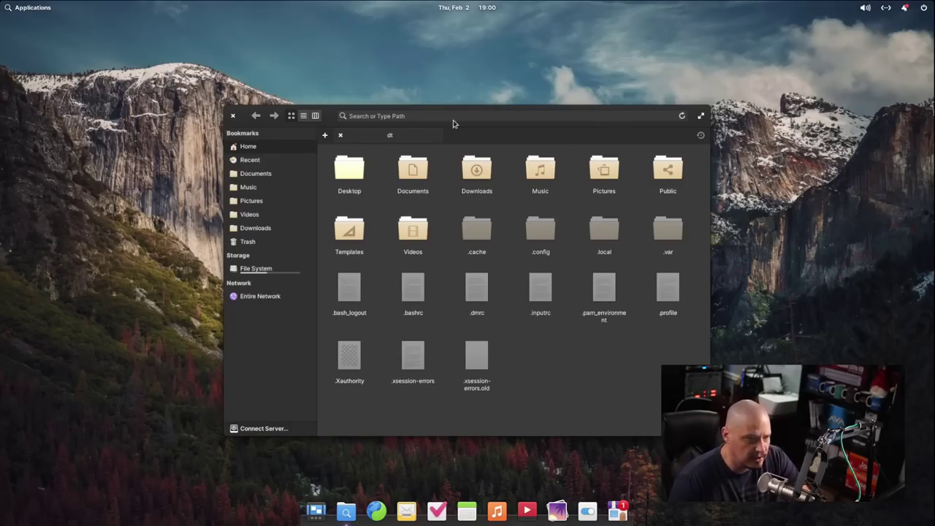
drag(334, 113, 256, 89)
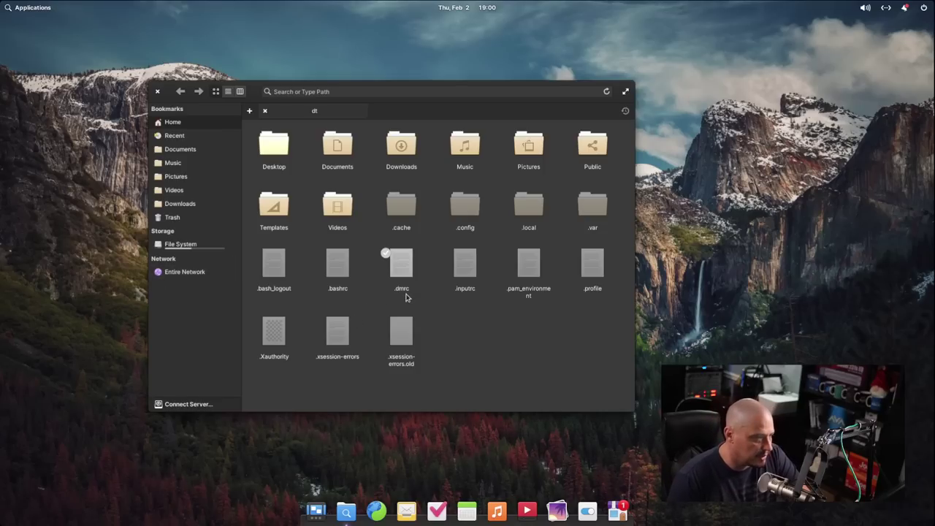
Open the properties of the .dmrc file and inspect its permissions, including the octal value.
right_click(403, 266)
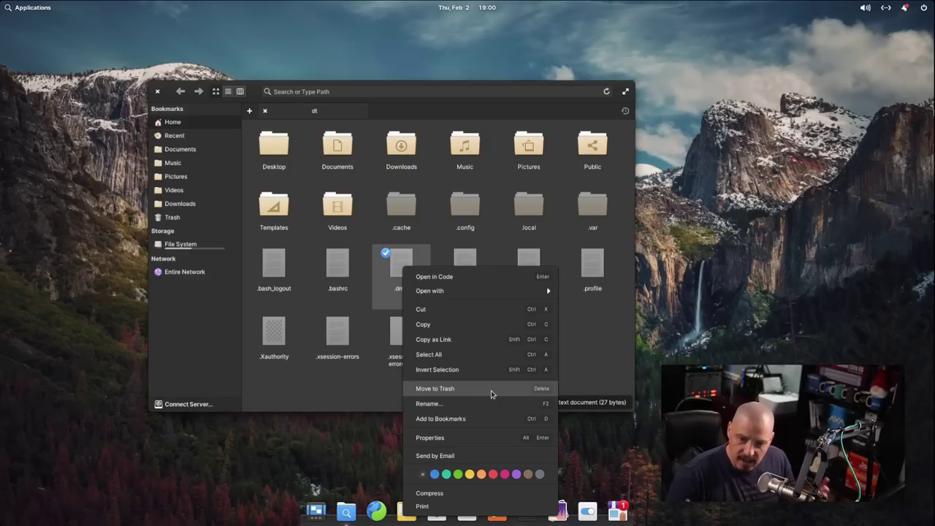
click(486, 438)
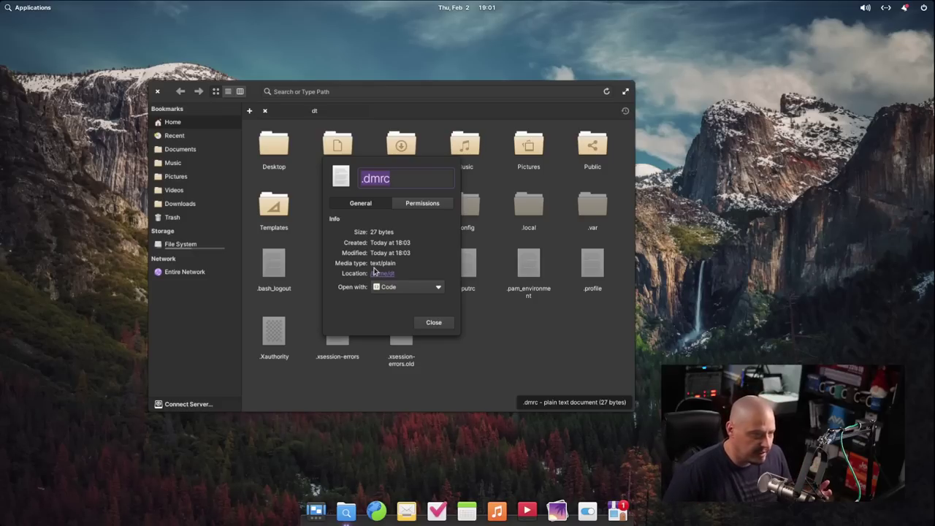
click(436, 206)
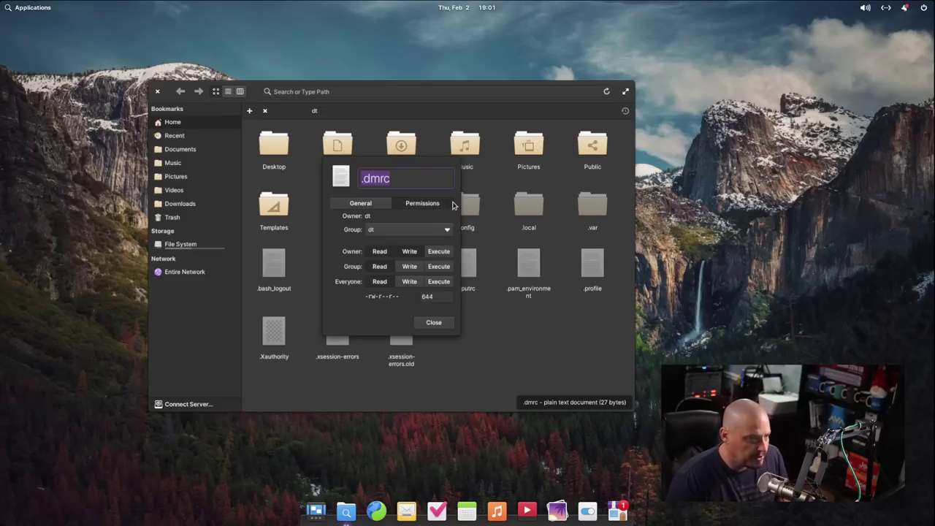
click(428, 297)
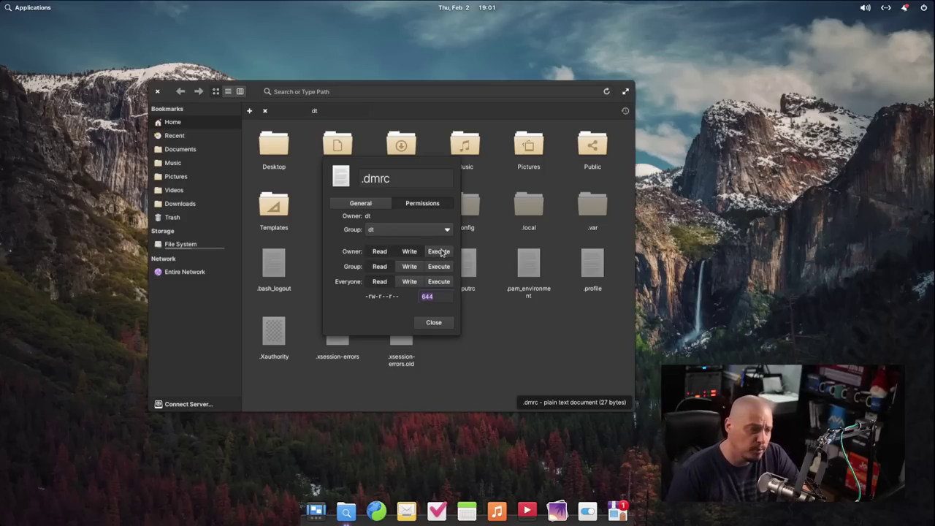
Try toggling the group Write and owner Execute permissions of .dmrc, switching each back.
click(411, 268)
click(411, 267)
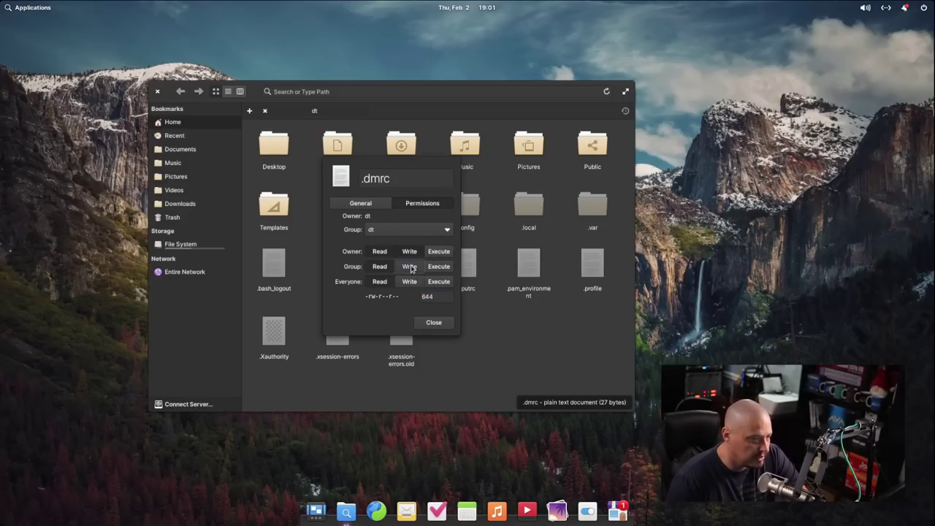
click(449, 252)
click(449, 252)
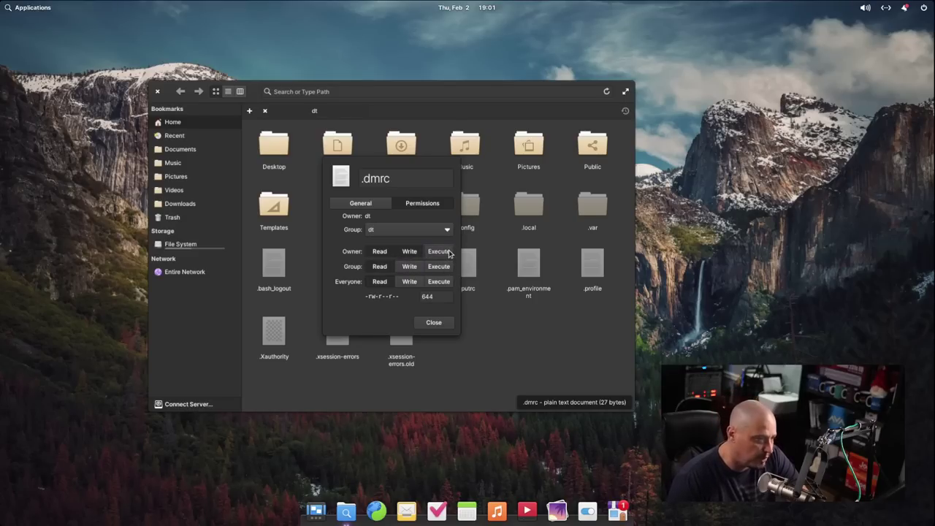
Close the .dmrc properties dialog, clear the file selection, and close the Files window.
click(434, 322)
click(509, 344)
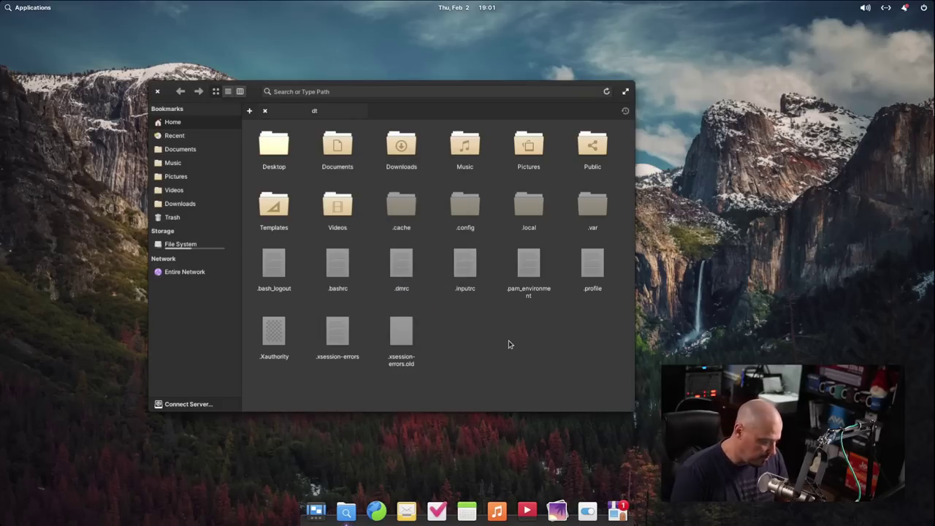
click(157, 92)
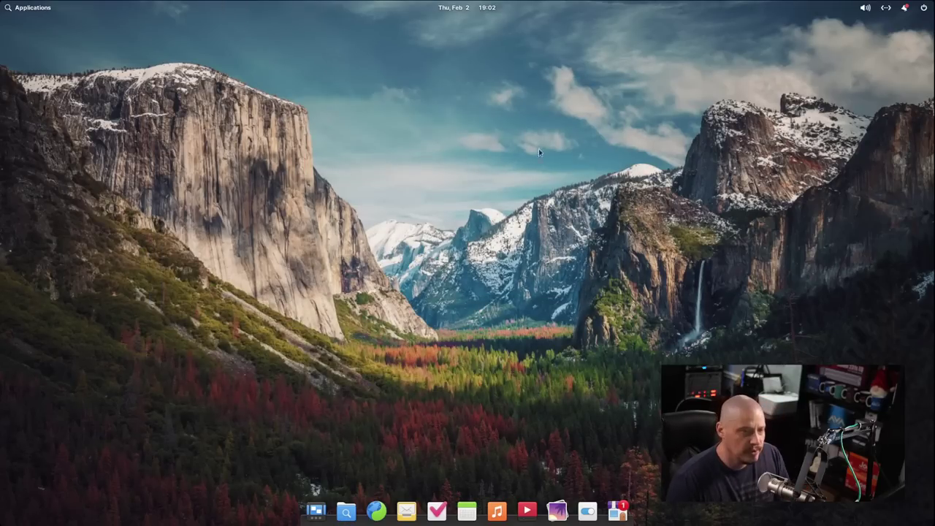
View the calendar of the desktop's date and time indicator, and dismiss it.
click(459, 7)
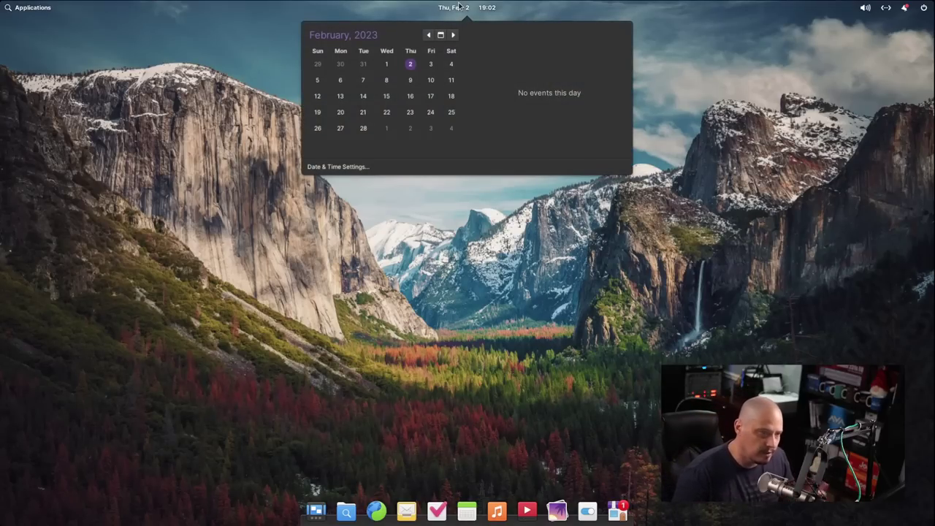
click(821, 88)
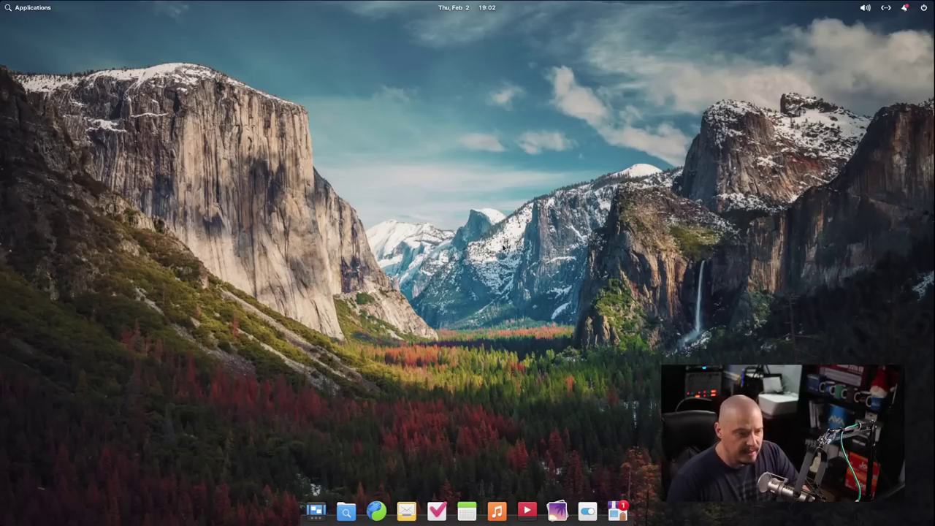
Launch Terminal, enlarge its text by three zoom levels, and check the kernel release with uname -r.
key(super+t)
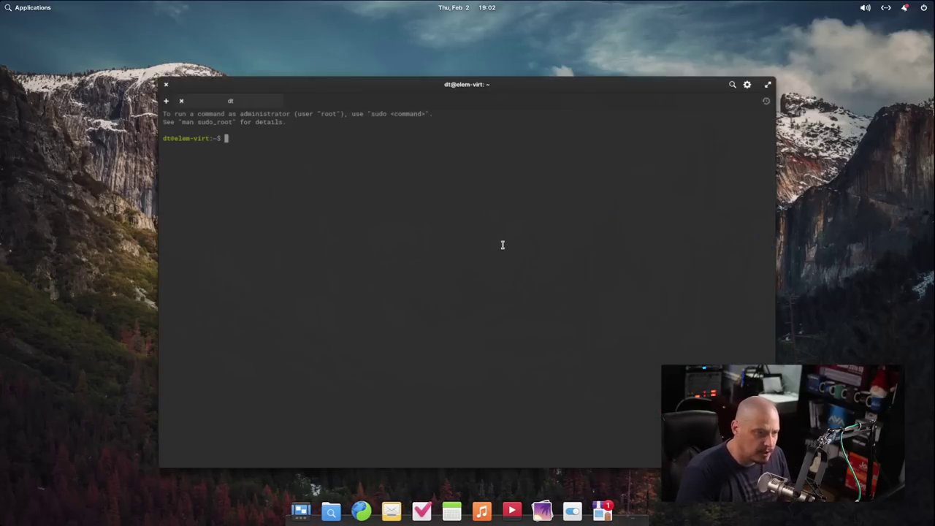
key(ctrl+plus)
key(ctrl+plus)
key(ctrl+plus)
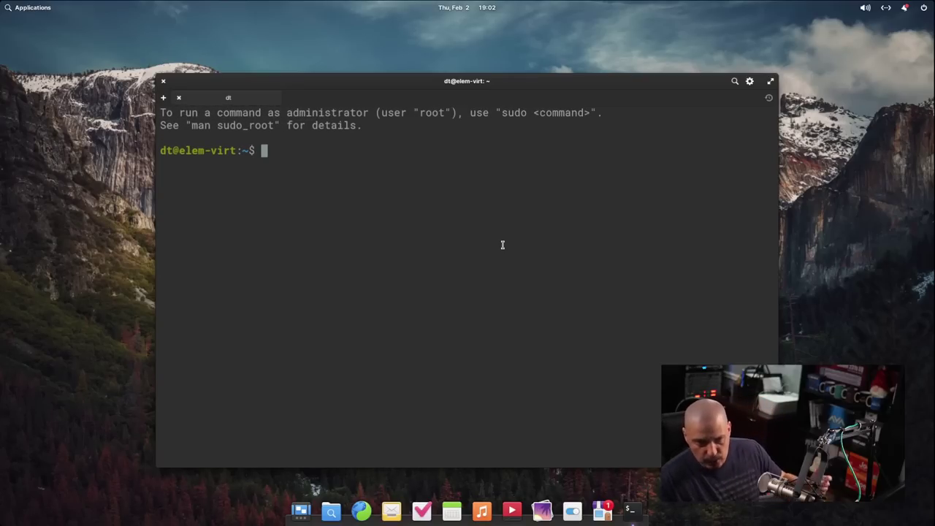
text(uname -r)
key(Return)
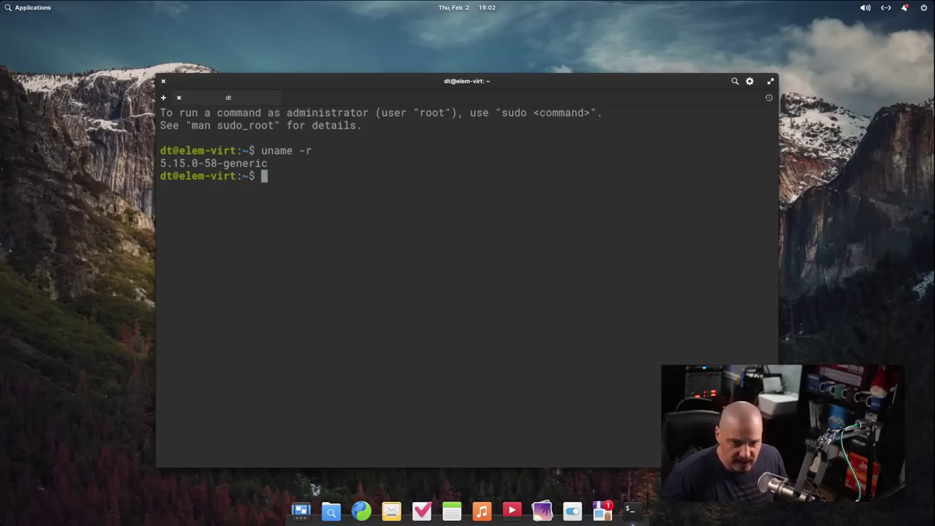
List all installed packages with apt list --installed.
text(apt)
key(BackSpace)
key(BackSpace)
text(pt )
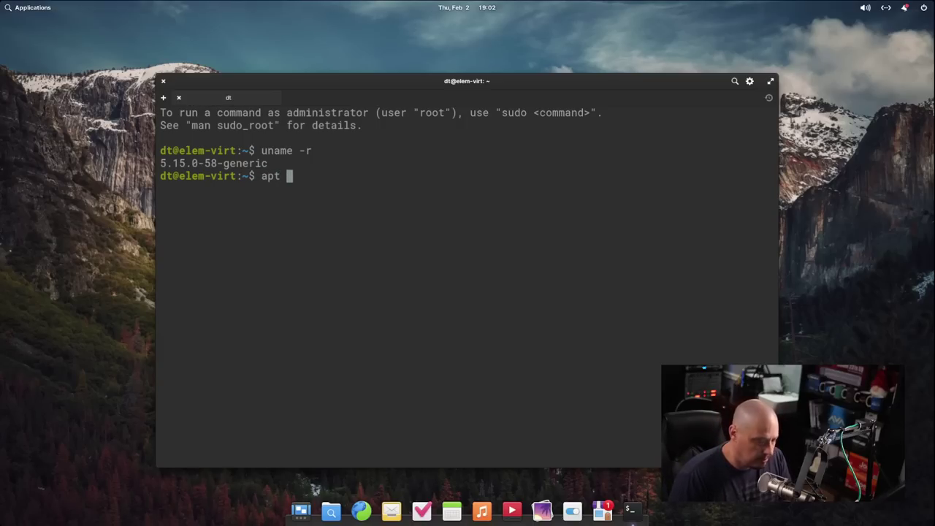
text(list --in)
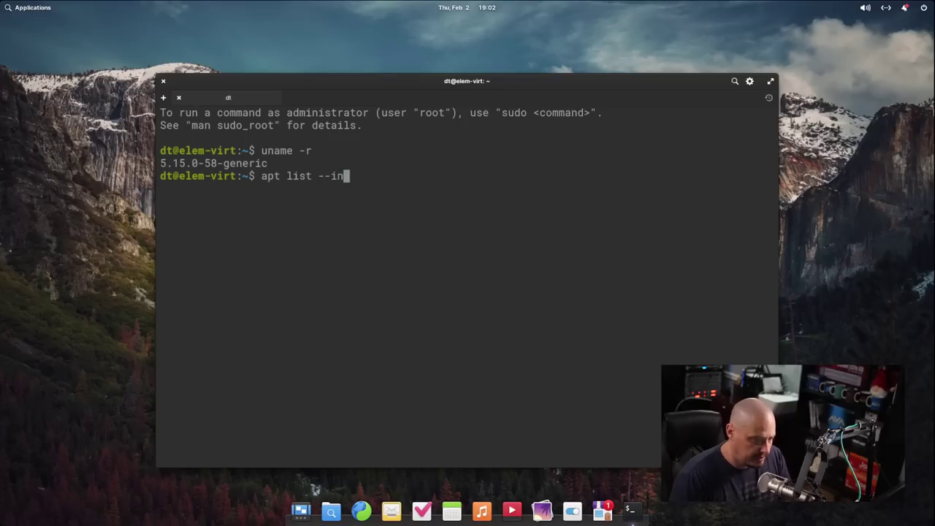
text(stalled)
key(Return)
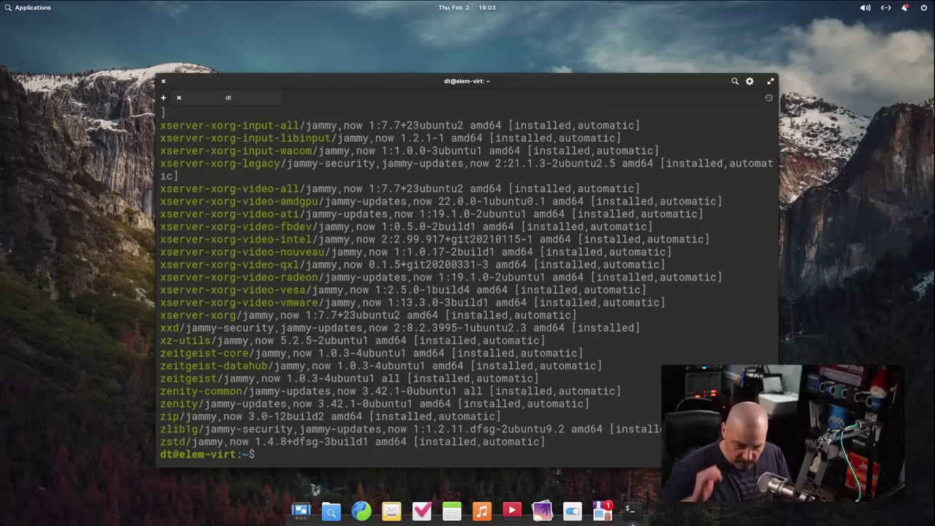
Count the installed packages by piping apt list --installed into wc -l.
key(Up)
text(| wc )
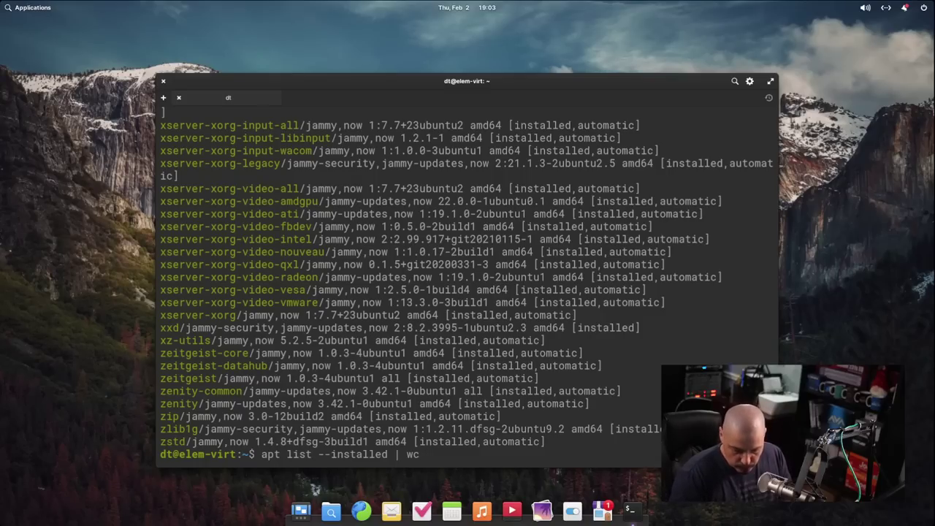
text(-l)
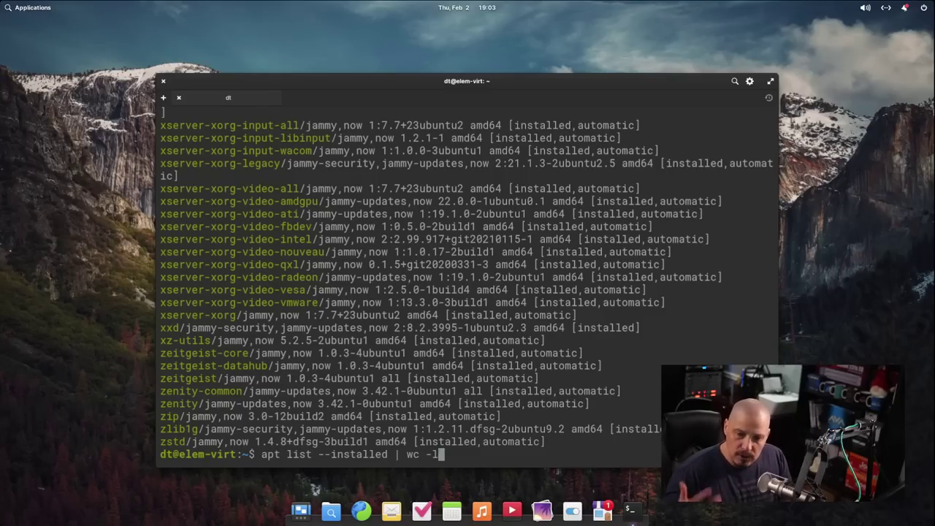
key(Return)
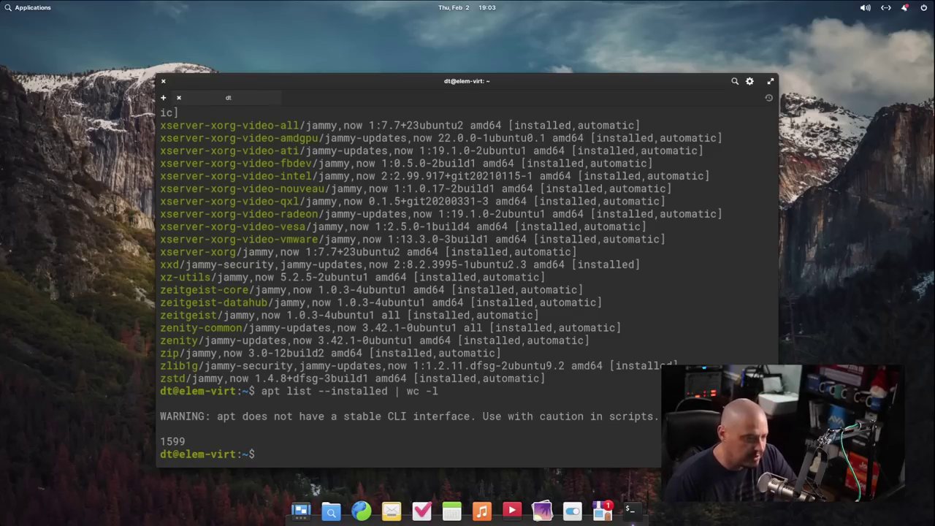
Check running processes and resource usage with htop, and quit Terminal despite the active process.
text(htop)
key(Return)
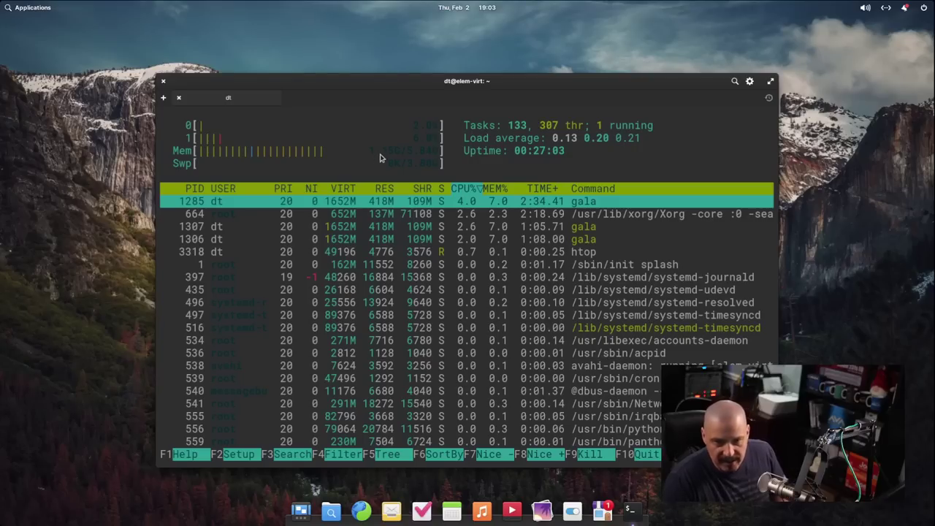
click(164, 82)
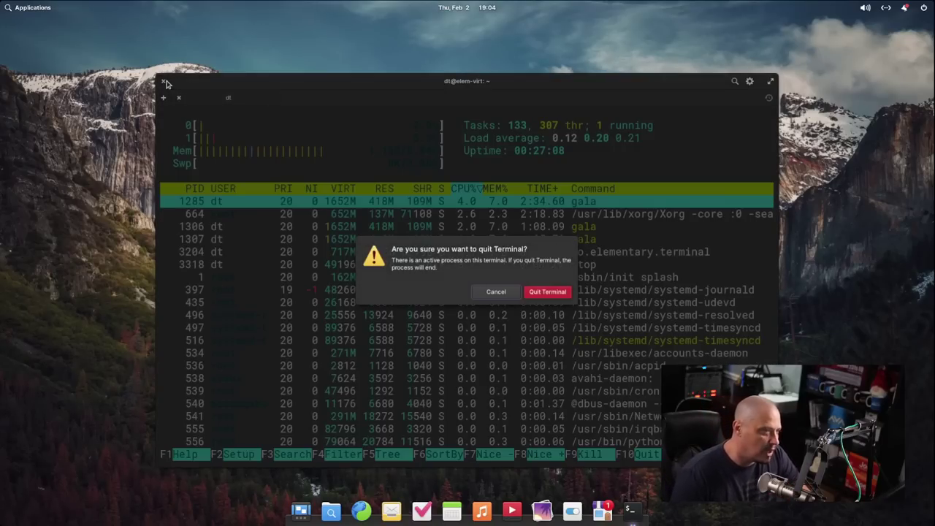
click(563, 293)
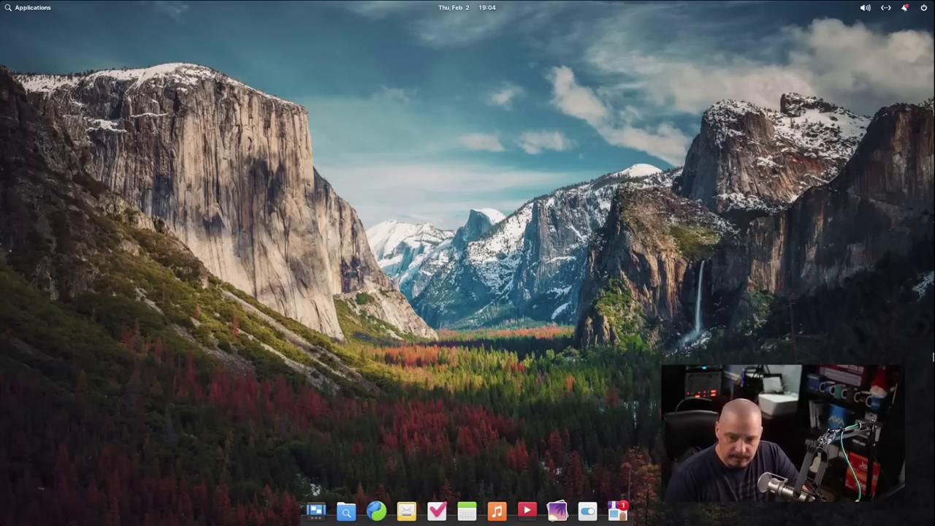
Open the desktop's wallpaper settings and look through the available wallpapers.
right_click(302, 146)
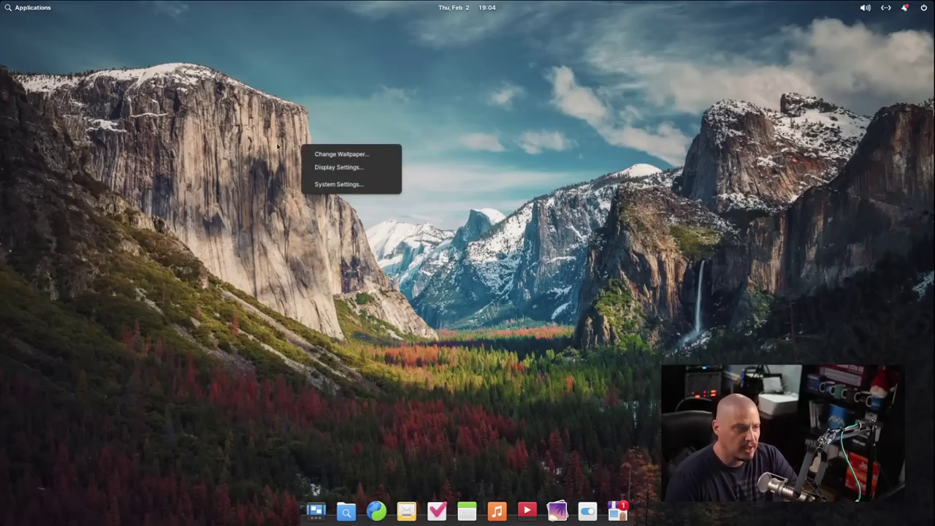
click(372, 154)
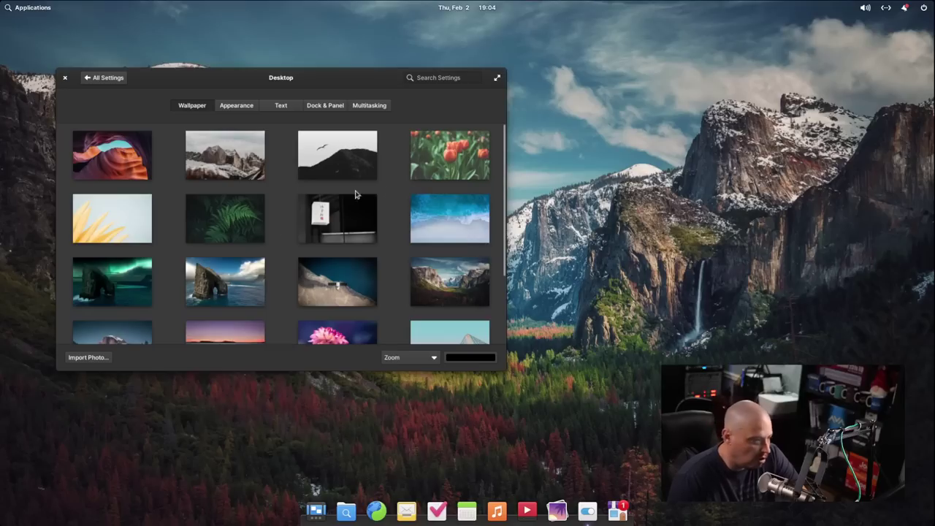
scroll(221, 206, down, 3)
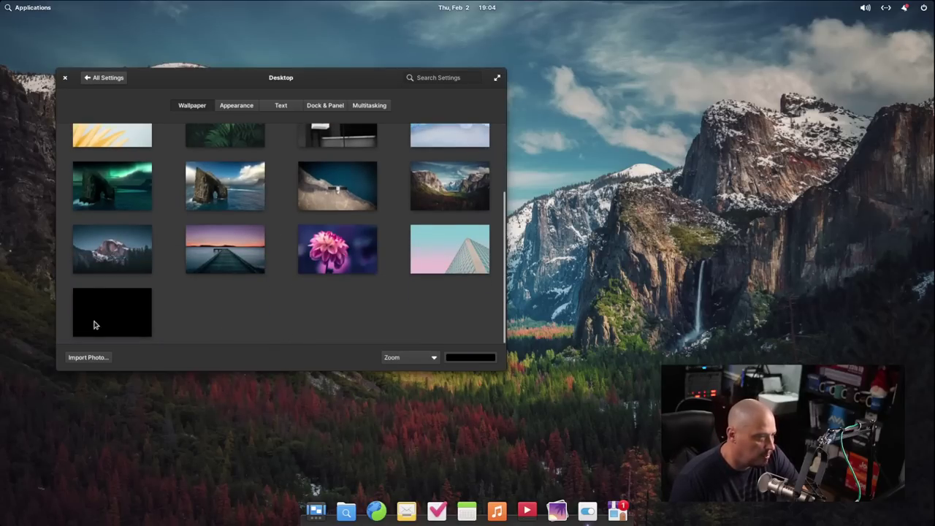
scroll(312, 325, up, 1)
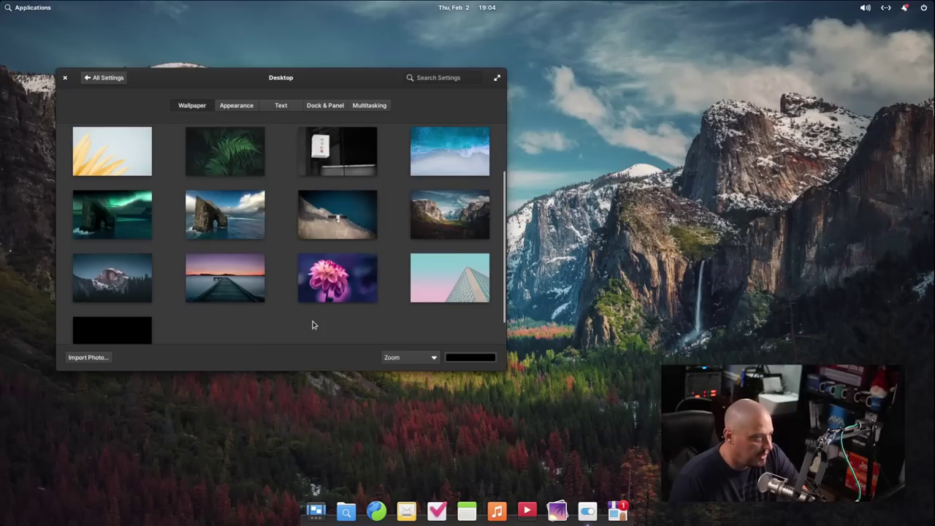
Try the green aurora sea arch wallpaper and its daylight version, moving the settings window aside to view the desktop.
click(100, 206)
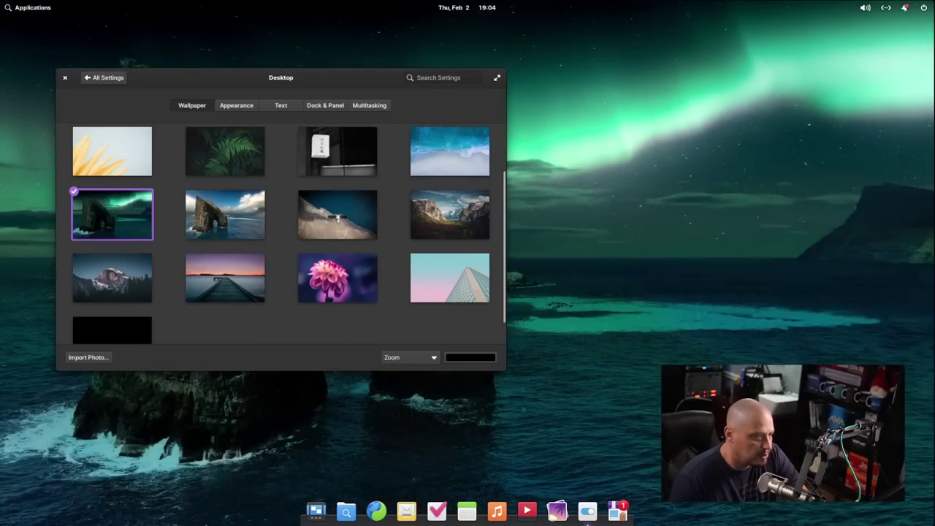
drag(266, 83, 554, 105)
drag(638, 98, 773, 95)
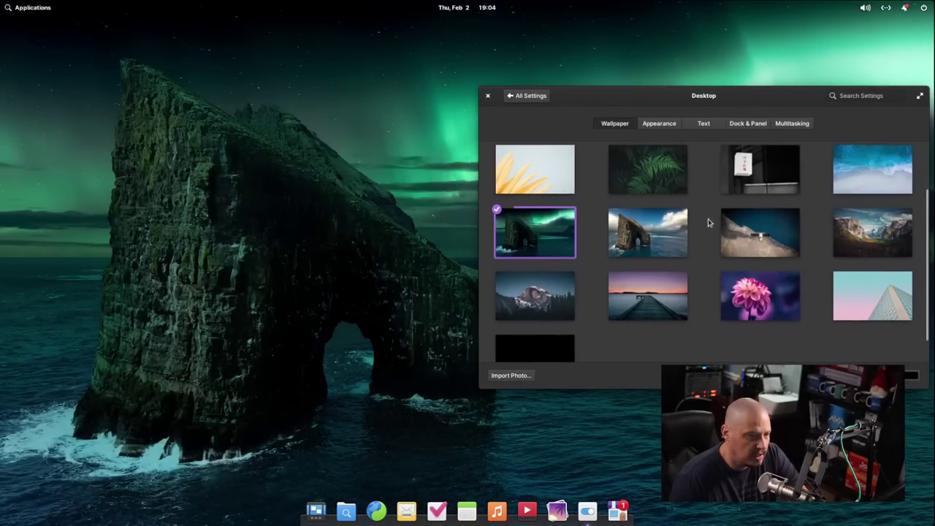
click(659, 242)
drag(736, 103, 418, 111)
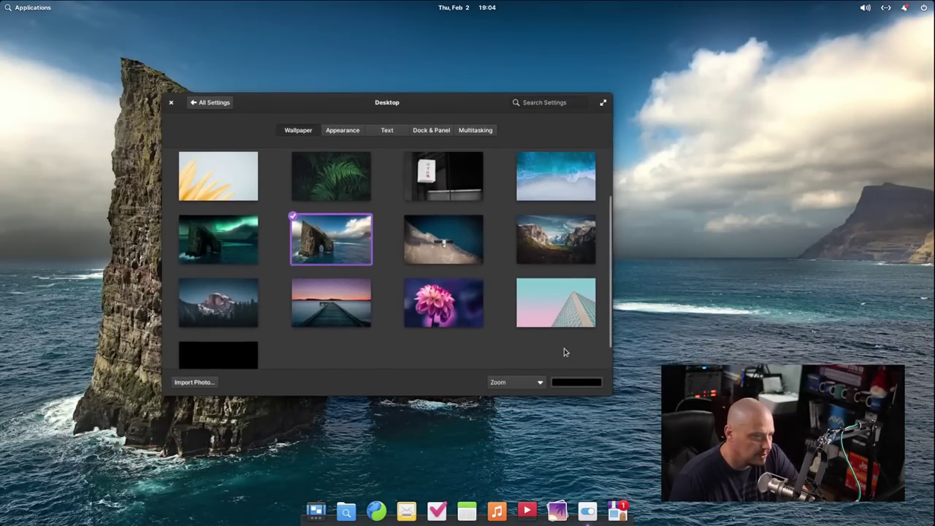
Try the satellite-over-coast wallpaper and move the settings window off the satellite.
scroll(476, 334, up, 2)
click(450, 294)
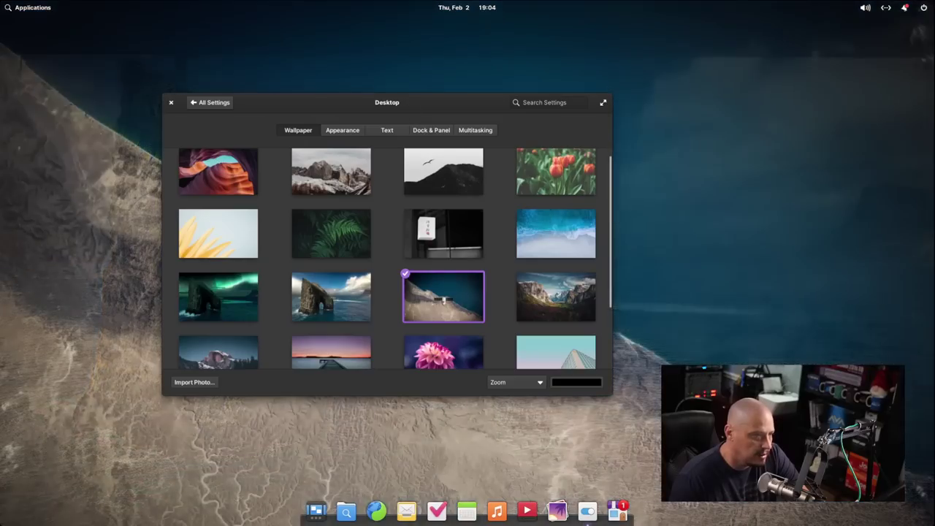
drag(408, 103, 328, 74)
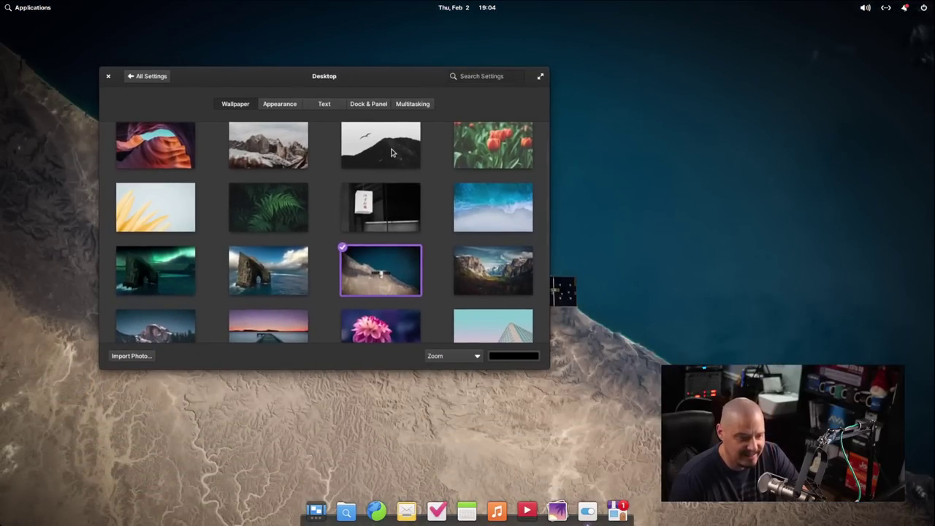
Try the black-and-white hanging lantern wallpaper, followed by the blue ocean waves wallpaper.
click(413, 221)
mouse_move(386, 80)
mouse_down()
mouse_move(771, 108)
mouse_move(396, 88)
mouse_up()
scroll(421, 237, up, 1)
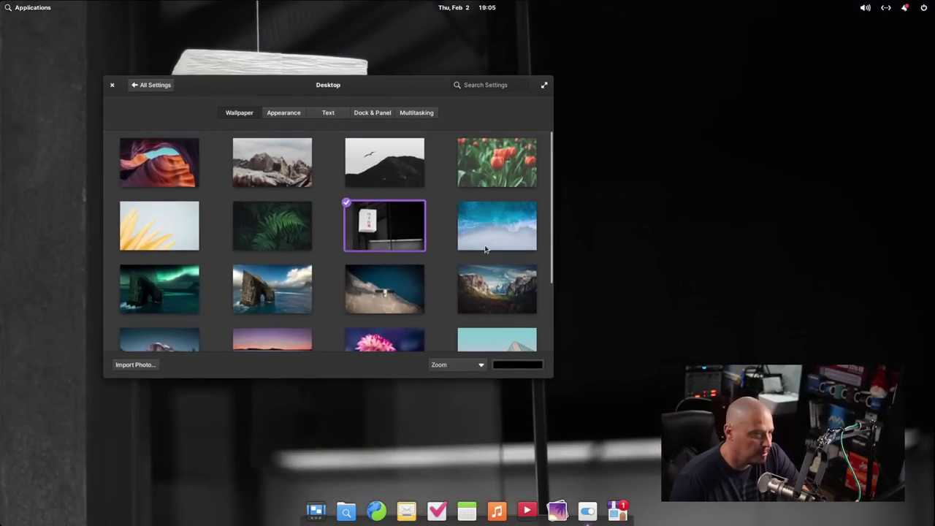
click(497, 226)
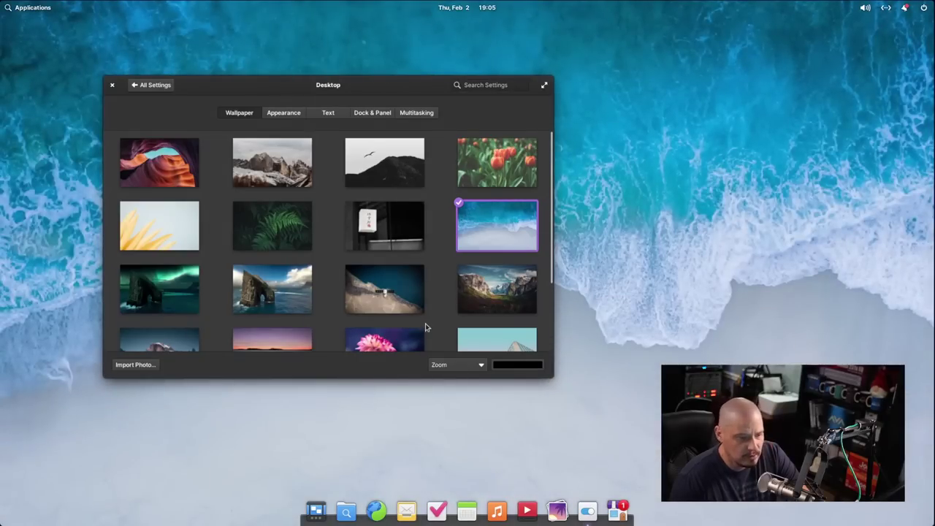
Set the wallpaper back to the mountain valley photo and close the settings window.
scroll(291, 245, down, 2)
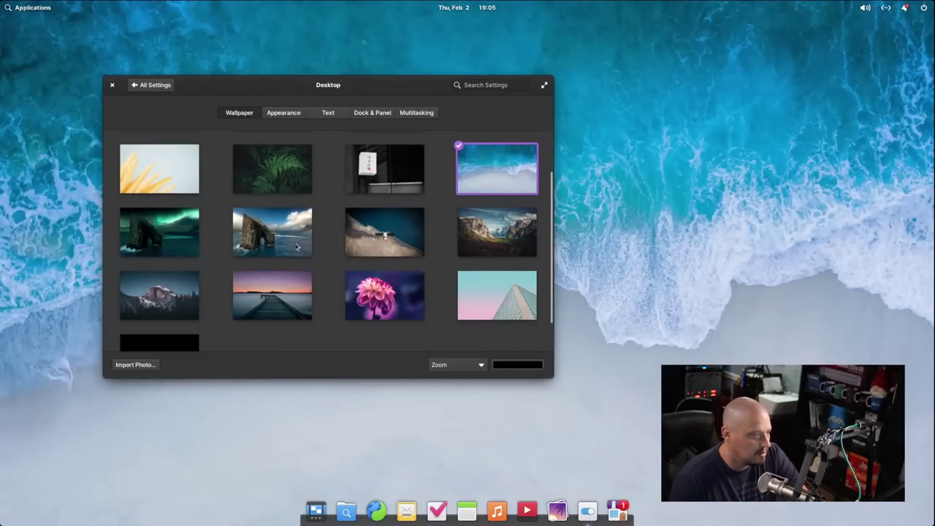
key(Down)
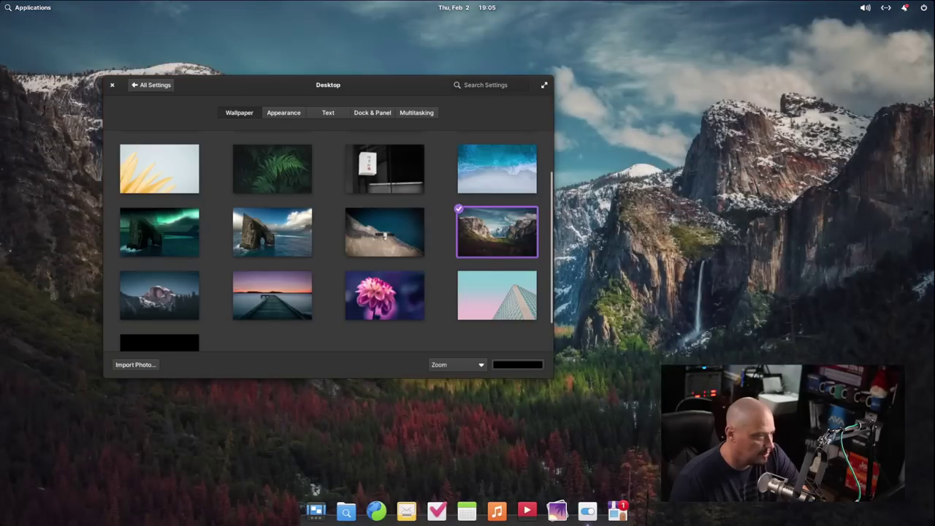
click(112, 85)
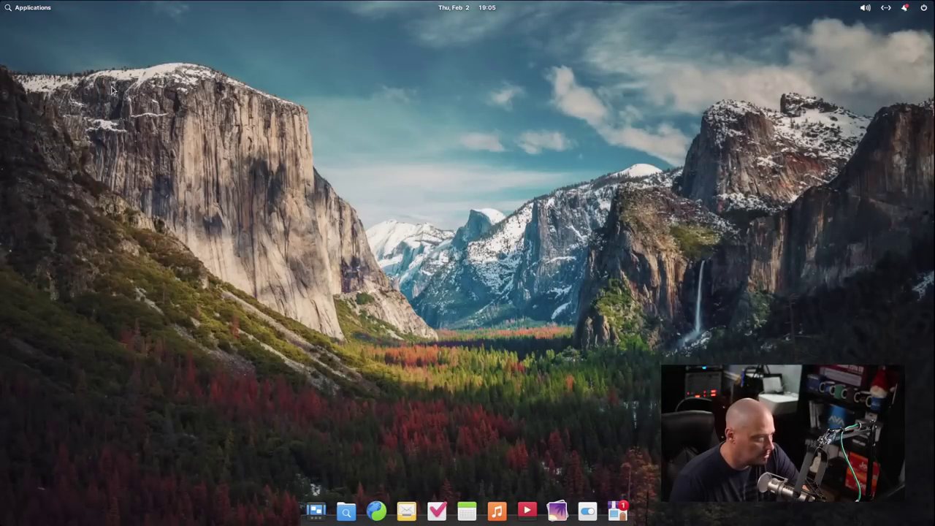